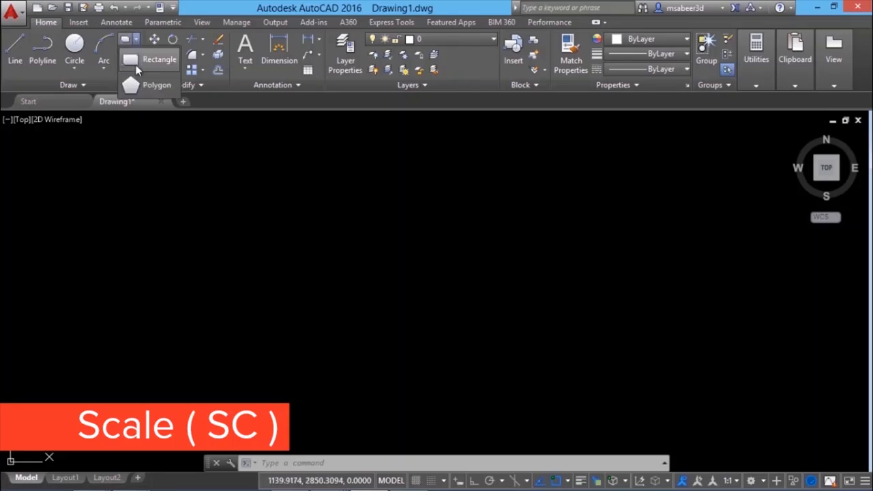
Draw an upright rectangle freehand in the empty drawing area, taller than it is wide.
type("rectang")
key("Return")
left_click(219, 341)
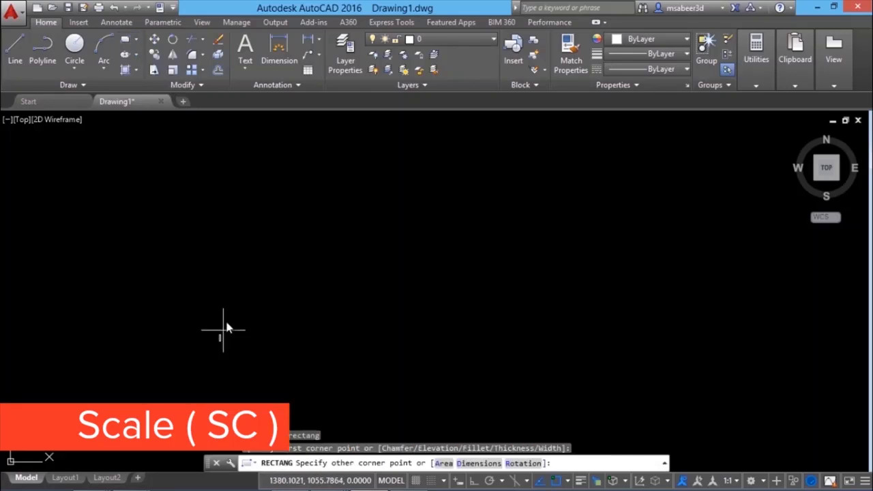
left_click(309, 197)
double_click(499, 322)
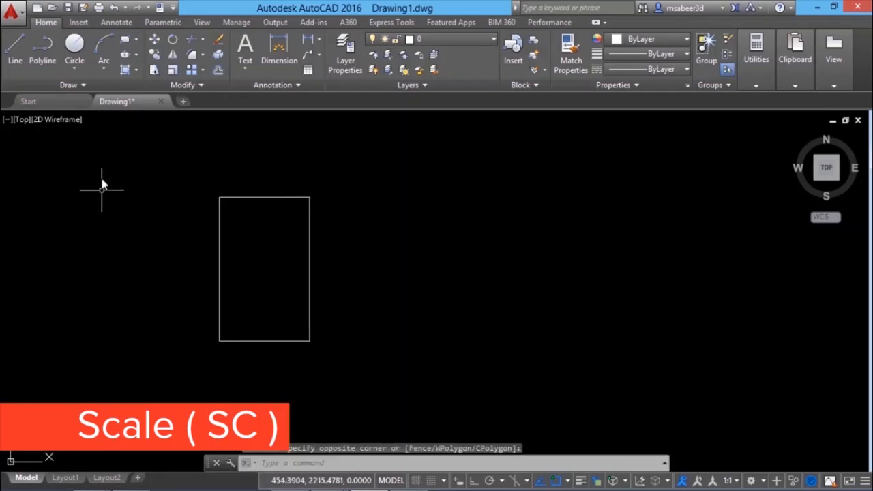
Draw a circle by centre and radius at the middle of the rectangle, keeping it inside the edges.
left_click(76, 68)
left_click(100, 89)
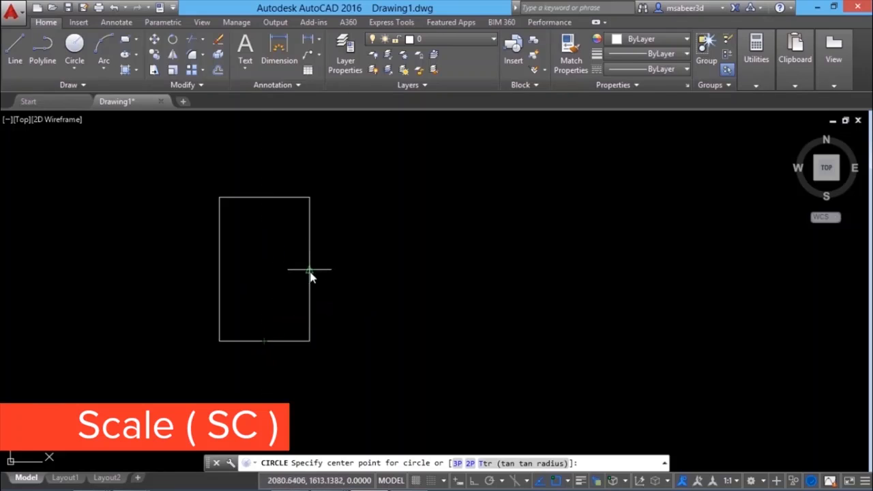
left_click(265, 271)
left_click(276, 244)
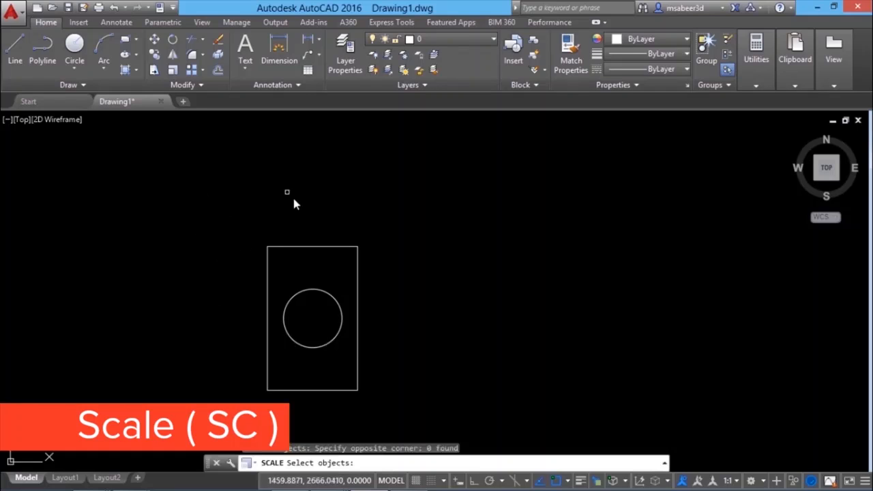
Scale the rectangle and circle by a factor of 2 about the rectangle's lower-left corner.
left_click(170, 71)
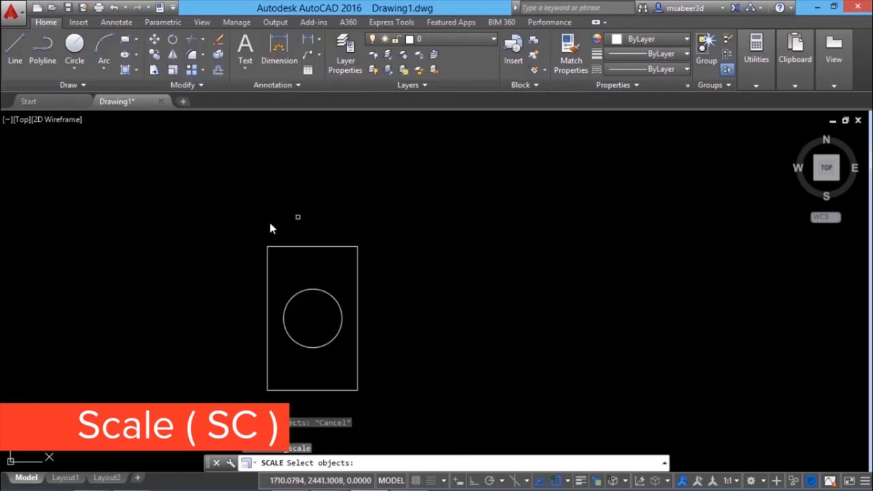
left_click(217, 201)
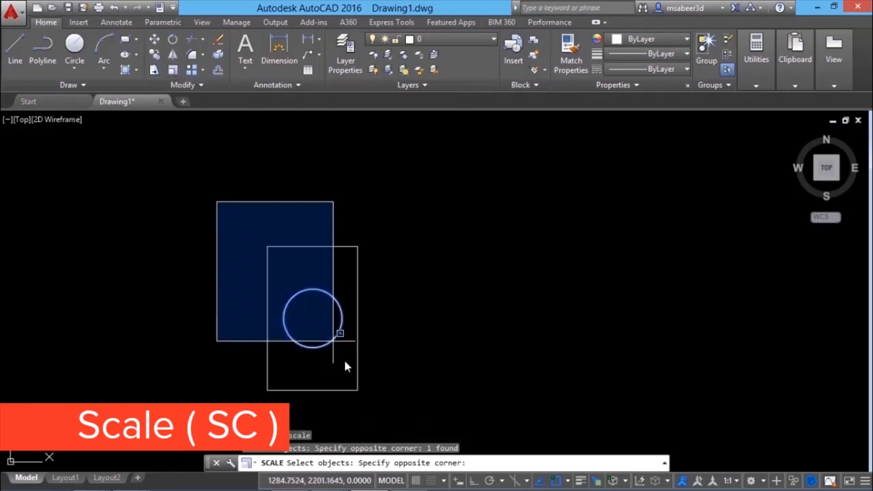
left_click(396, 395)
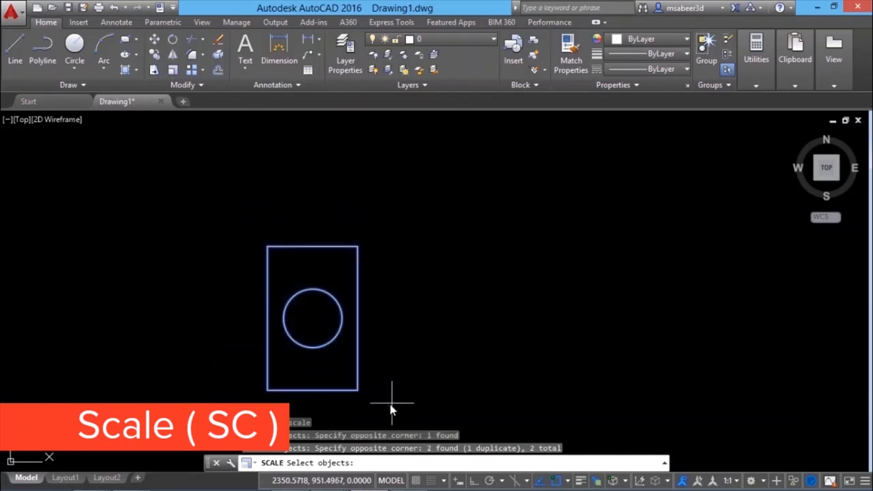
key("Return")
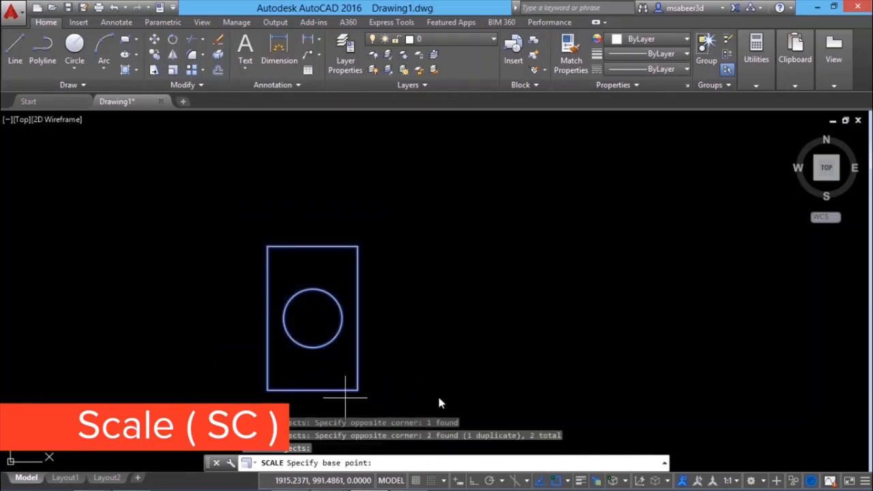
left_click(267, 391)
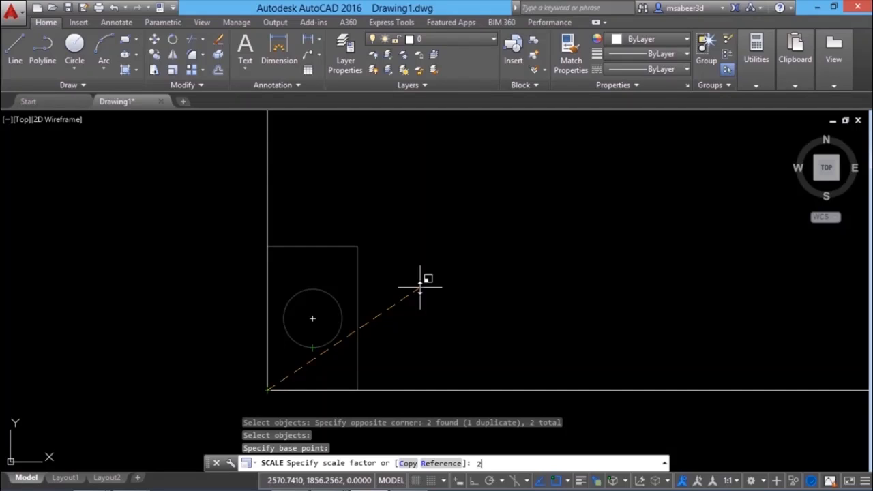
key("Return")
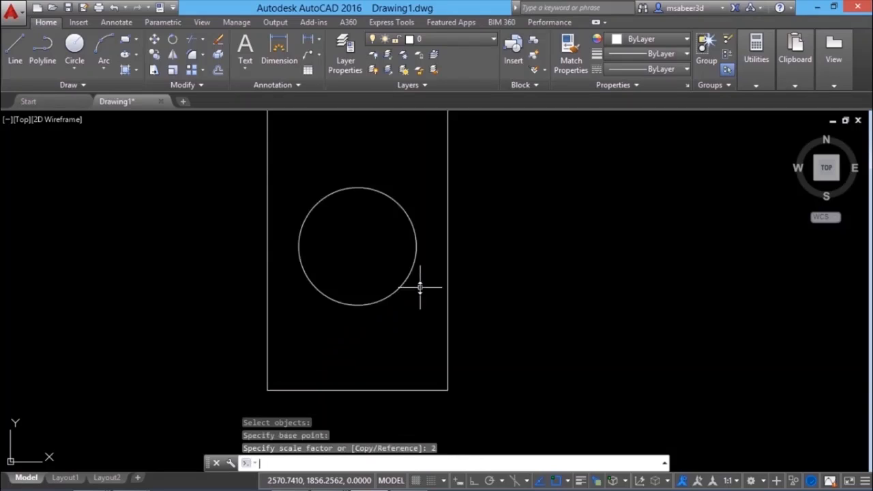
Scale the previous selection, the rectangle and circle, by a factor of 0.6 about the rectangle's lower-left corner.
scroll(409, 286, "down", 4)
scroll(406, 287, "up", 2)
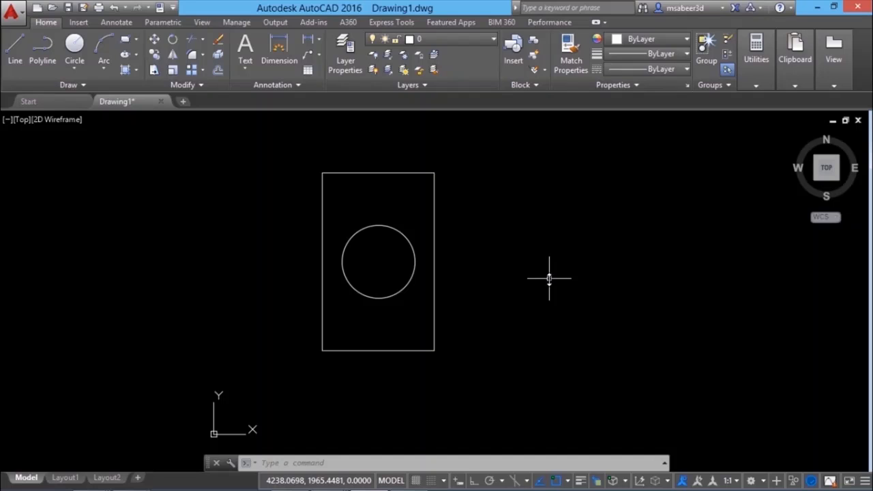
left_click(172, 70)
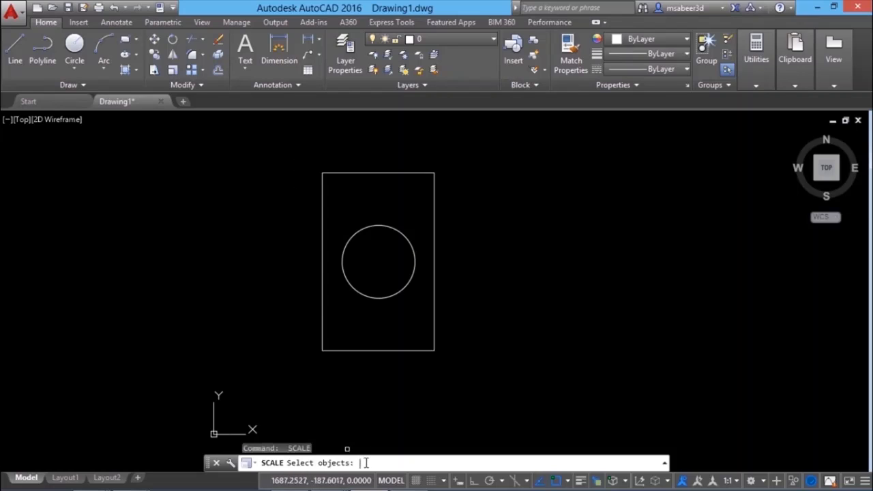
type("P")
key("Return")
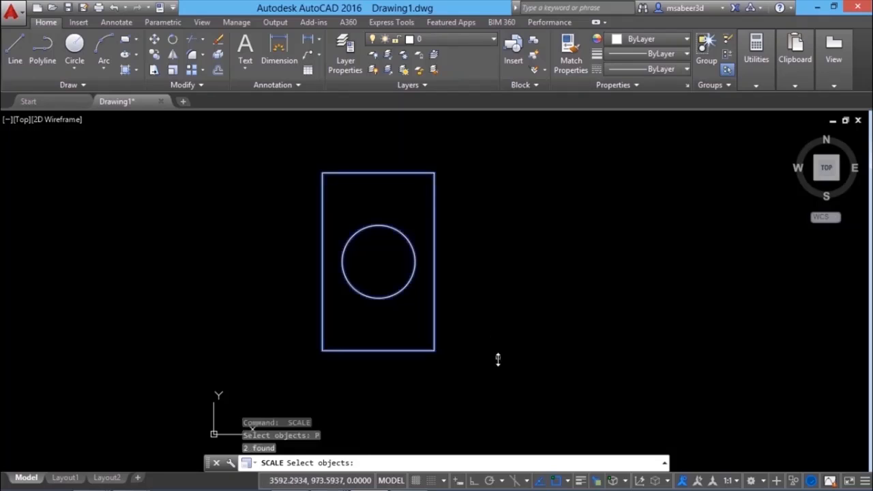
key("Return")
left_click(326, 352)
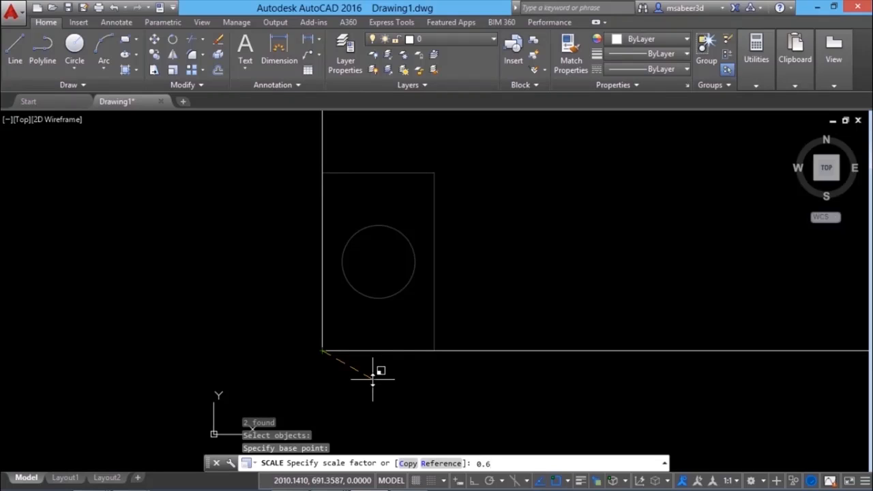
key("Return")
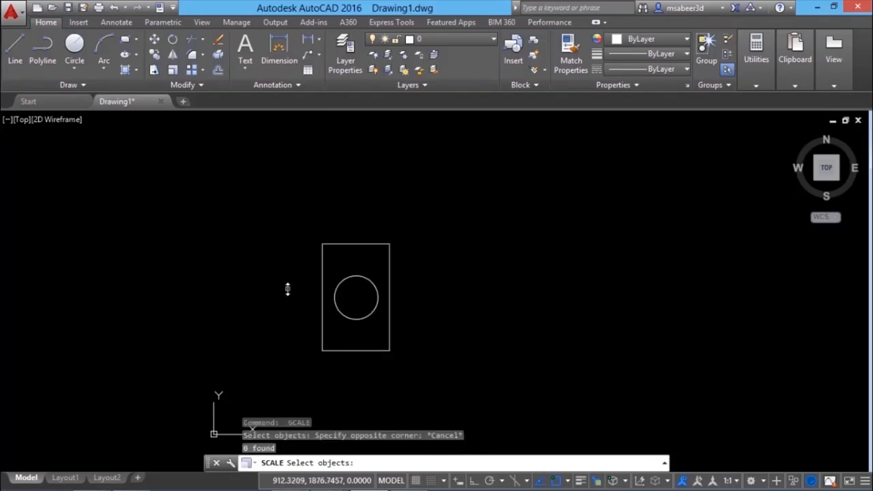
Scale the previously selected rectangle and circle by a factor of 1.6 about the circle's centre.
key("Escape")
key("Return")
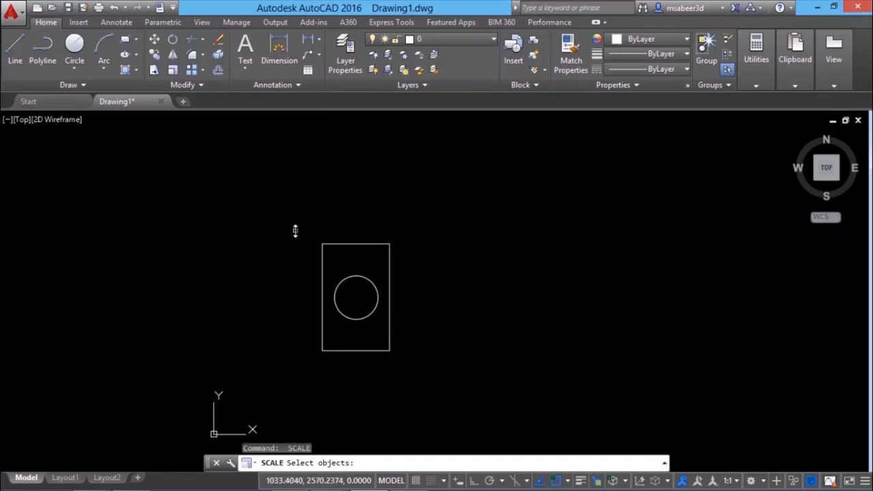
type("p")
key("Return")
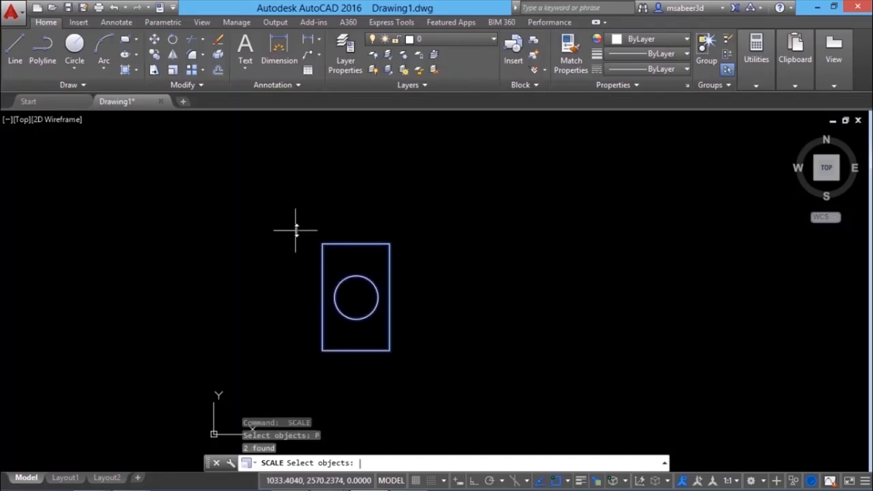
key("Return")
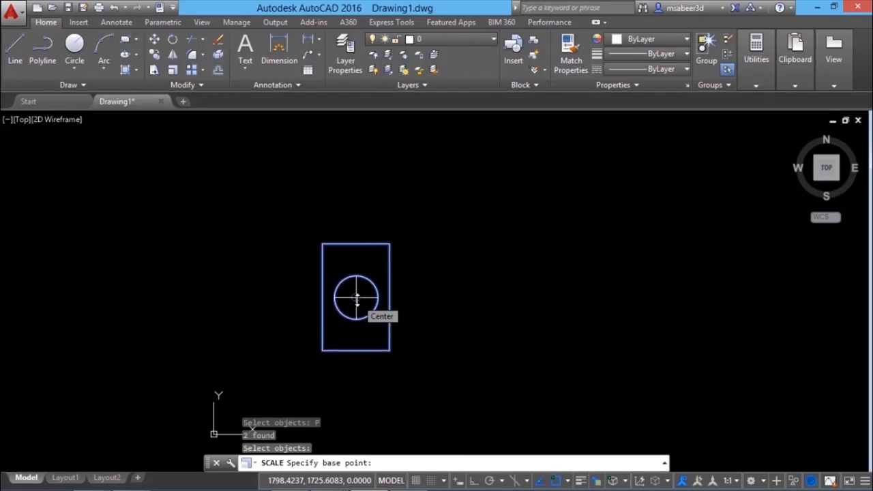
left_click(357, 297)
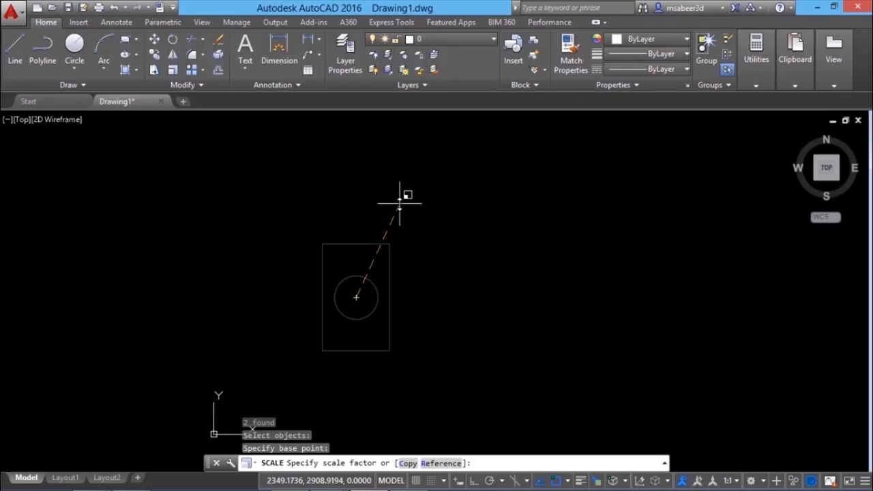
type("1.6")
key("Return")
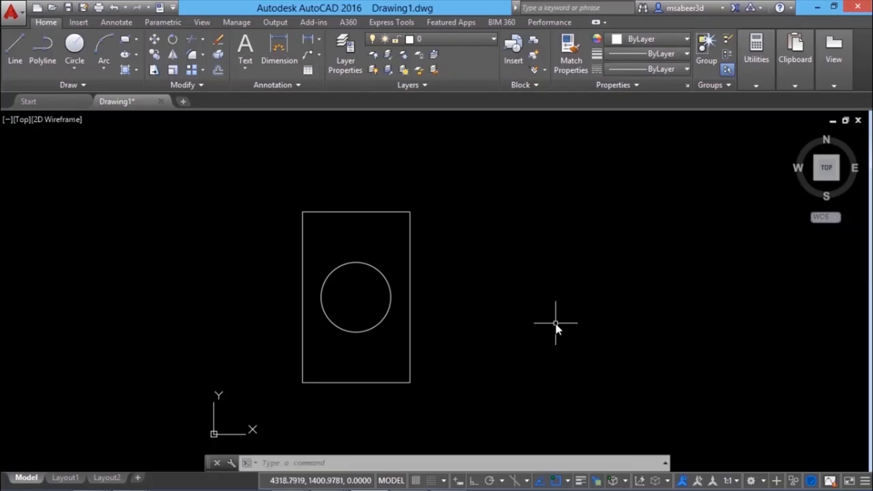
Scale a copy of the rectangle and circle by 1.5 about the rectangle's lower-left corner, and undo the copy.
key("Return")
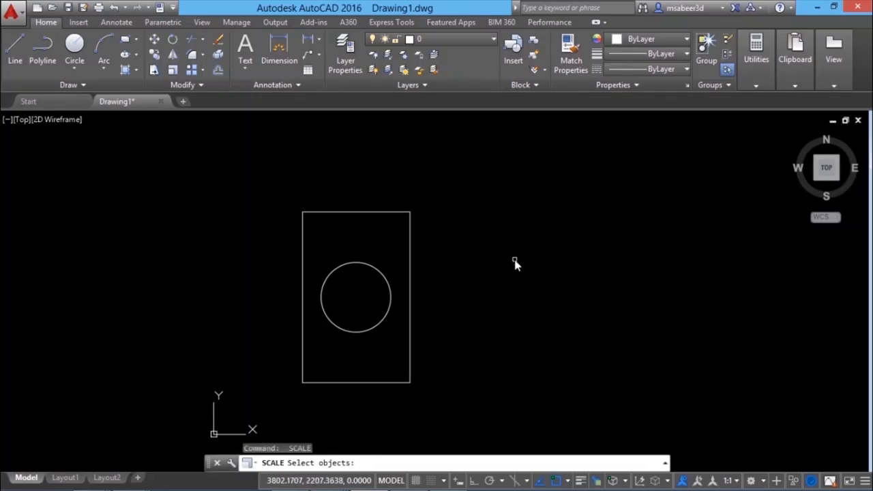
left_click(258, 191)
left_click(443, 417)
key("Return")
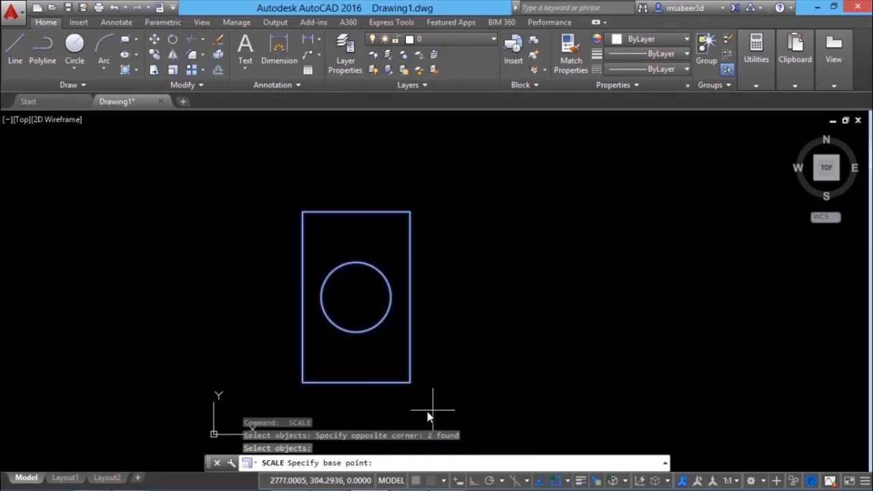
left_click(304, 387)
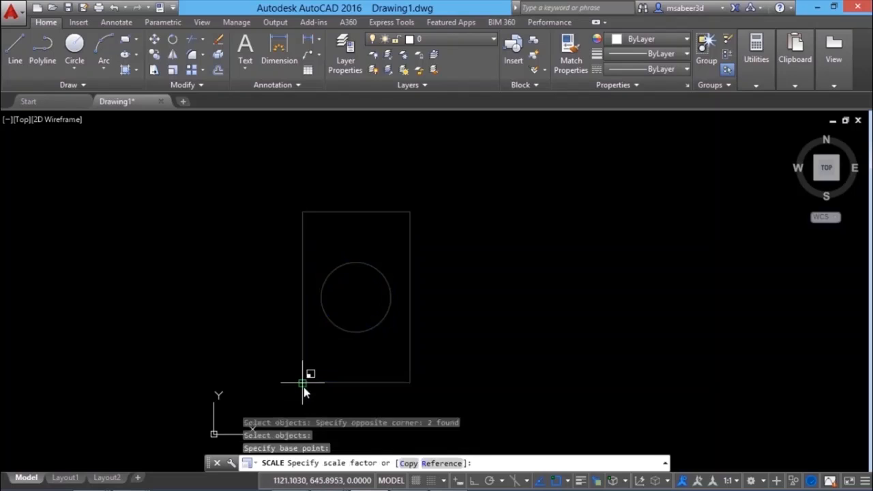
left_click(408, 463)
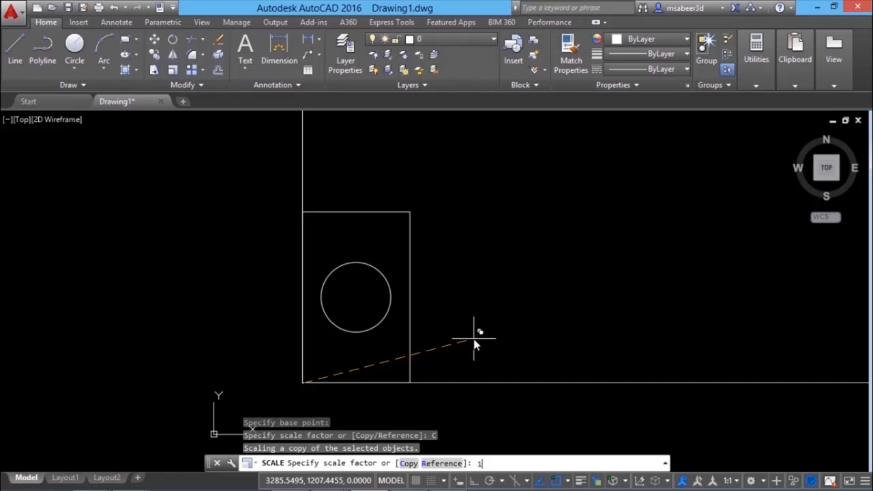
key("Return")
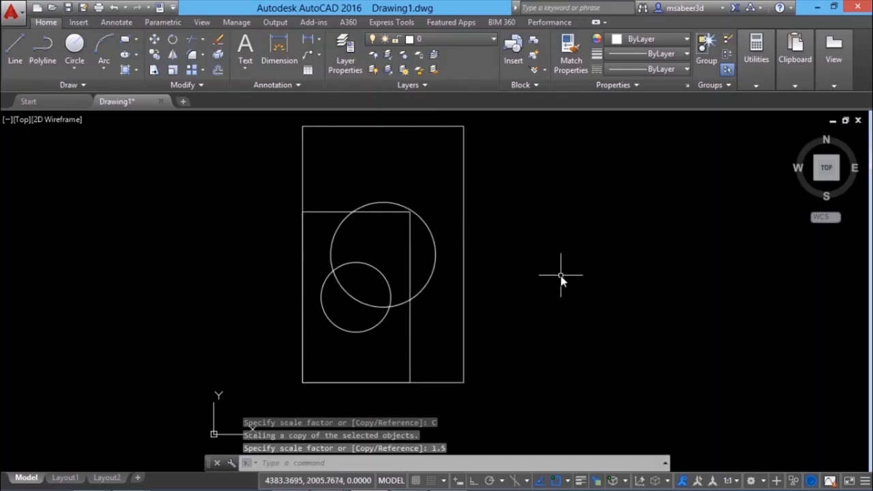
left_click(114, 8)
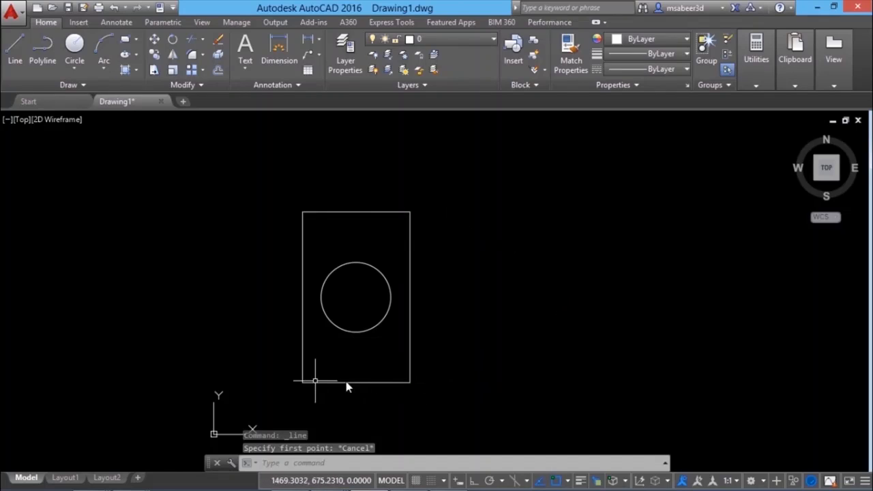
Measure the length of the rectangle's bottom edge between its two lower corners.
left_click(648, 275)
left_click(759, 85)
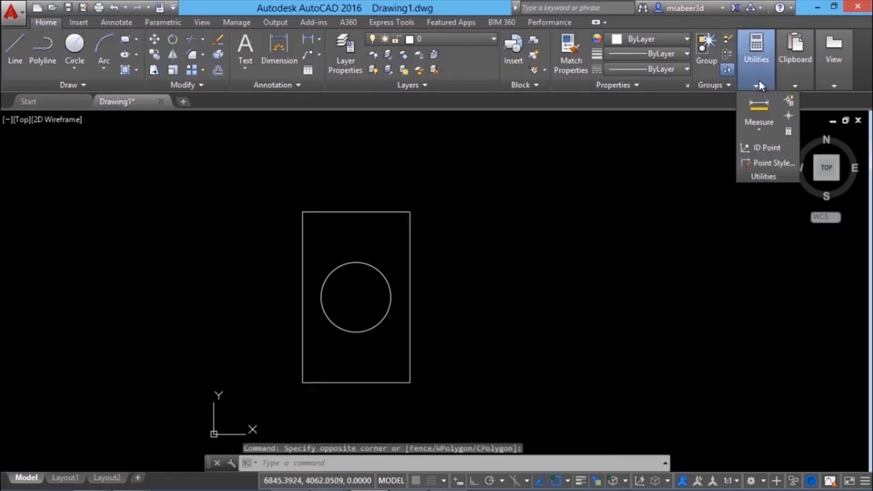
left_click(757, 129)
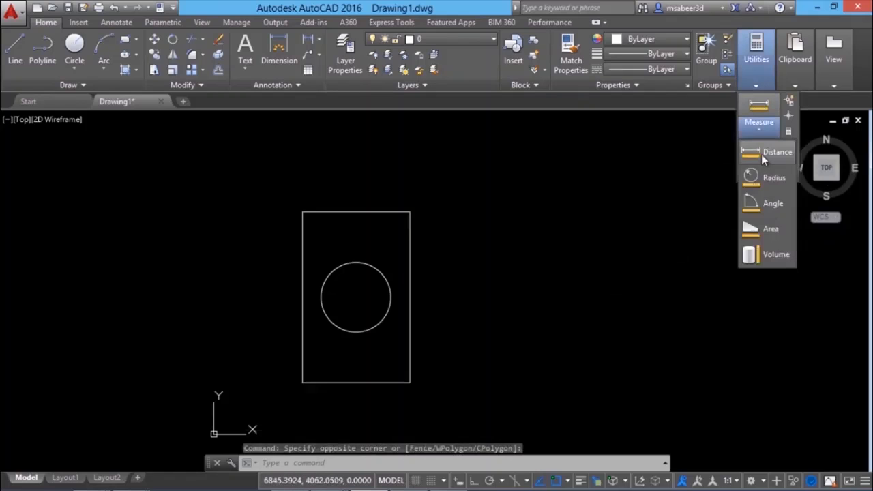
left_click(763, 152)
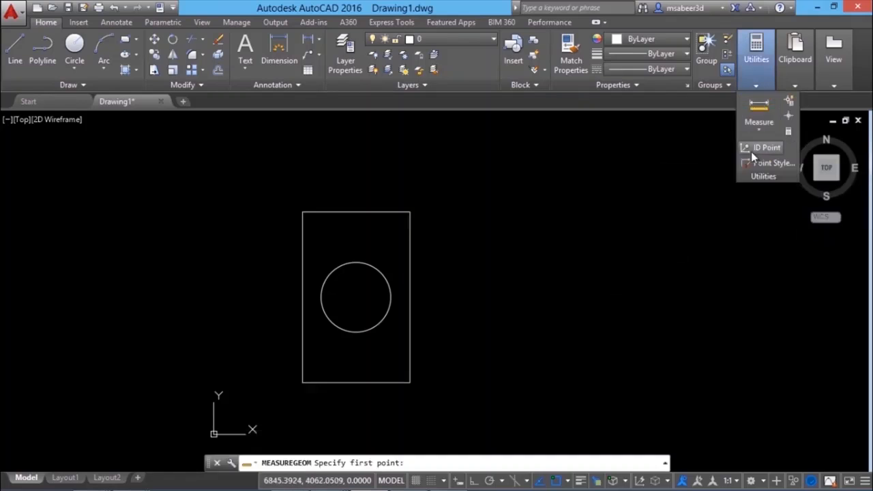
left_click(303, 382)
left_click(410, 383)
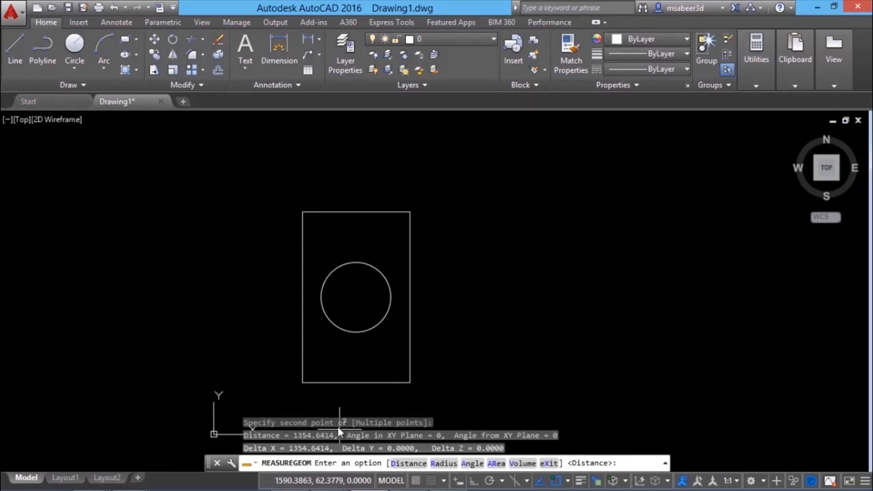
key("Return")
key("Escape")
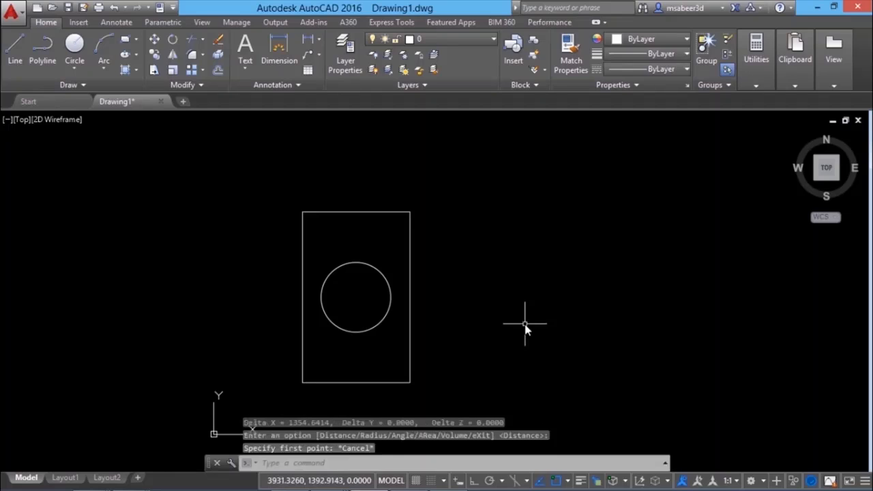
Draw a horizontal line 3000 units long to the right from the rectangle's lower-left corner, with Ortho on.
left_click(15, 48)
left_click(303, 383)
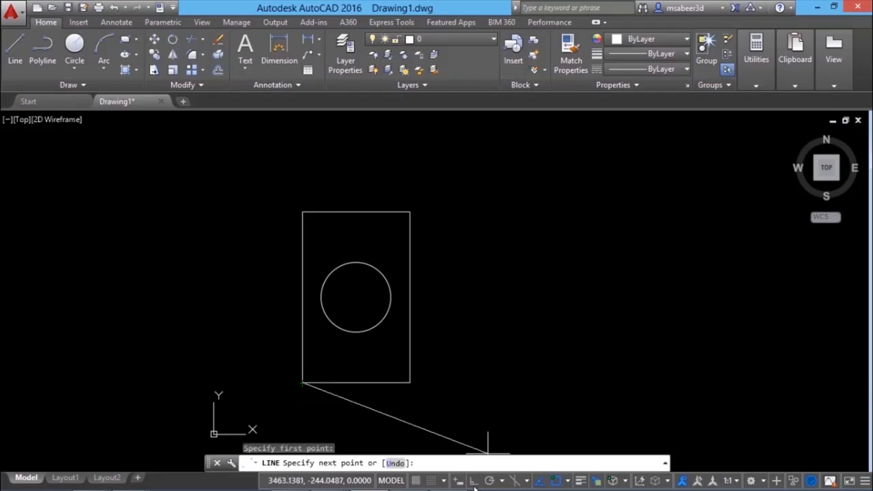
key("F8")
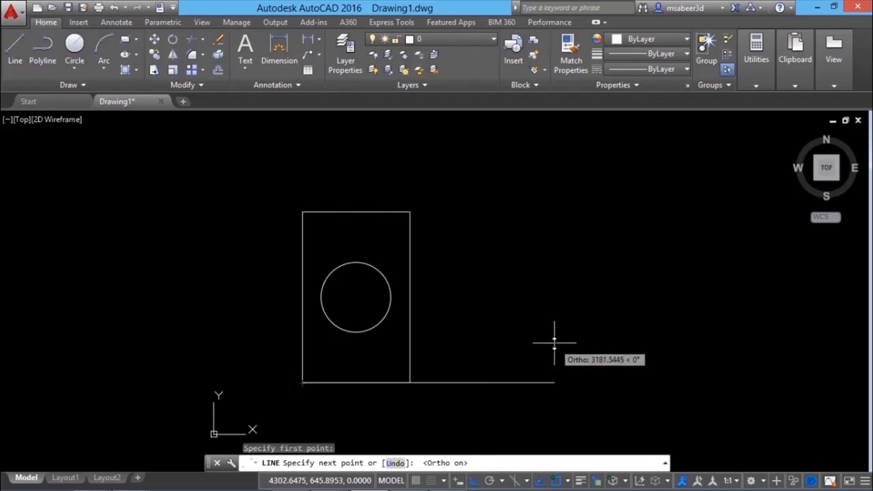
type("3000")
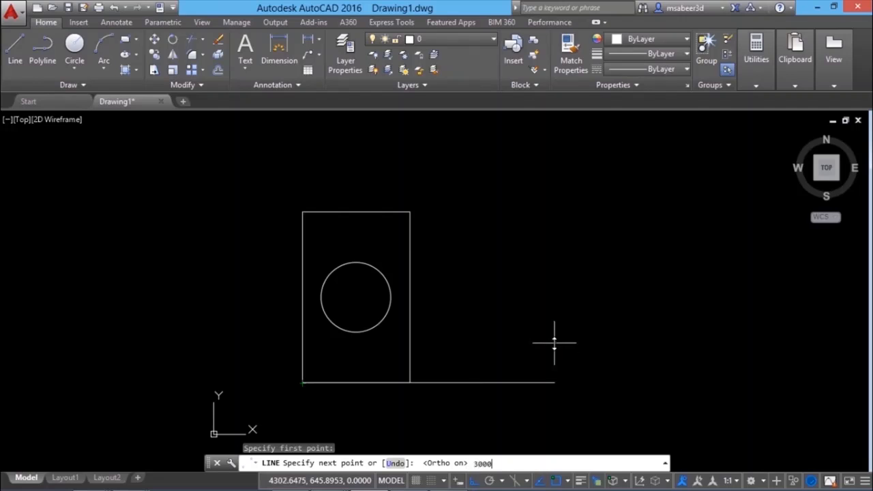
key("Return")
middle_click_drag(477, 406, 445, 443)
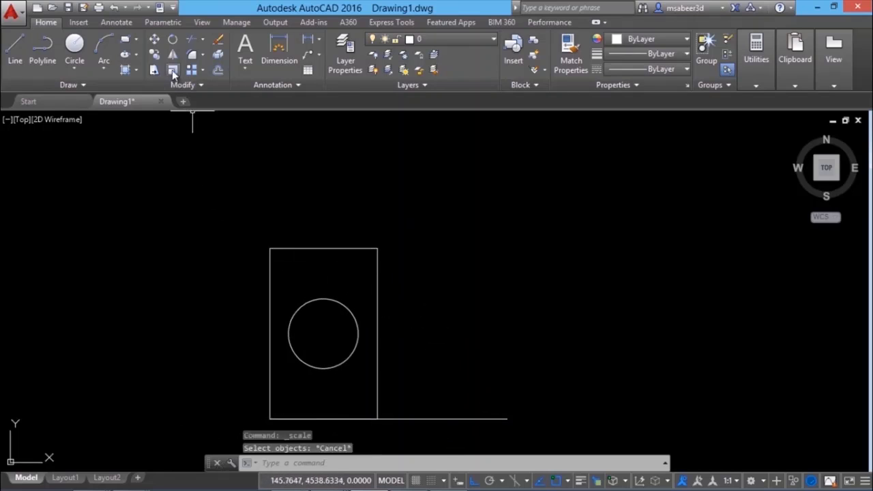
Scale the rectangle and circle by reference from the lower-left corner, using the bottom edge as reference length and the line's right end as new length.
left_click(172, 70)
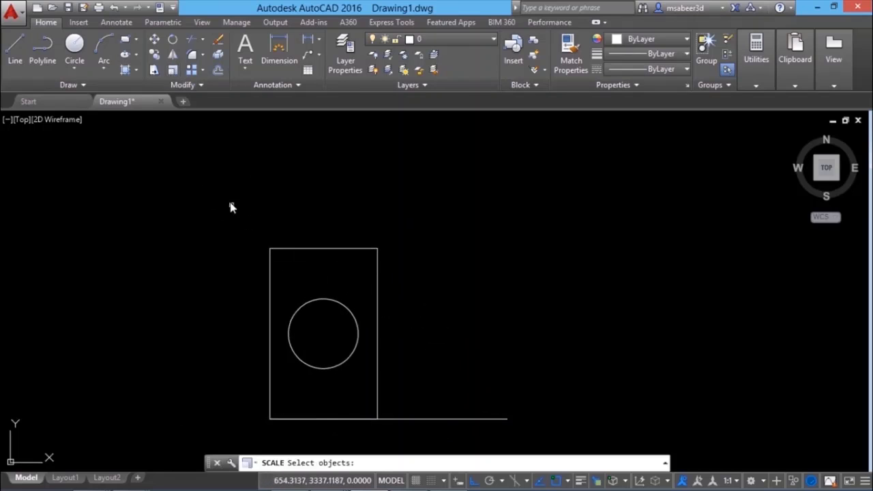
left_click(230, 202)
left_click(406, 441)
key("Return")
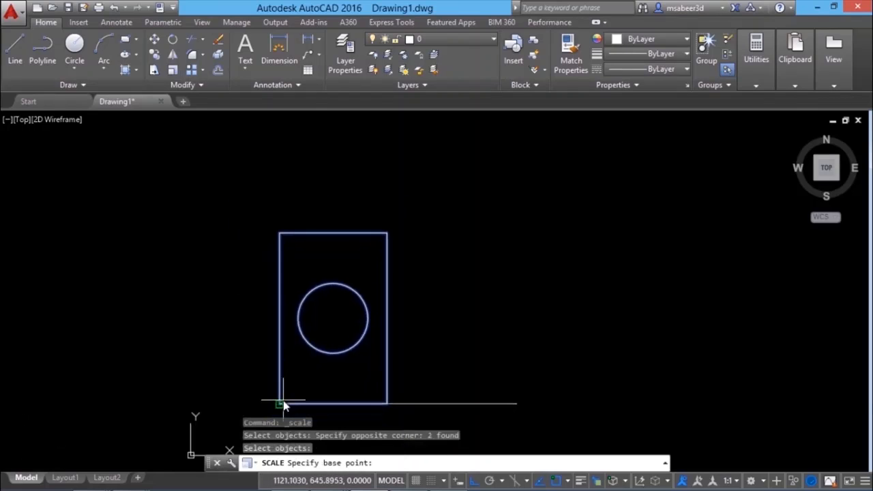
left_click(284, 405)
left_click(431, 463)
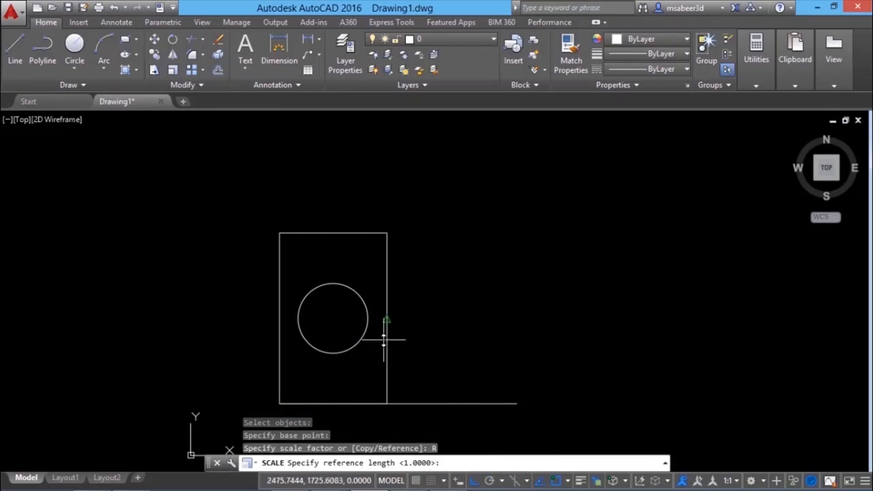
left_click(279, 403)
left_click(387, 403)
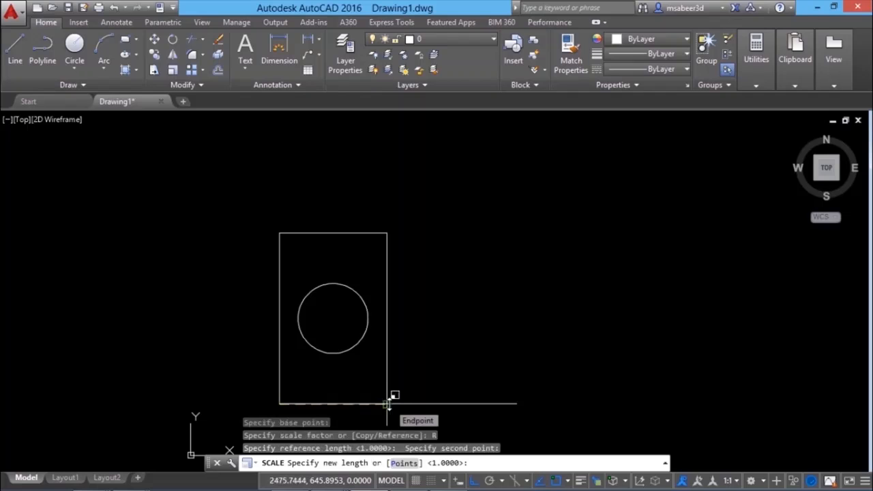
left_click(515, 403)
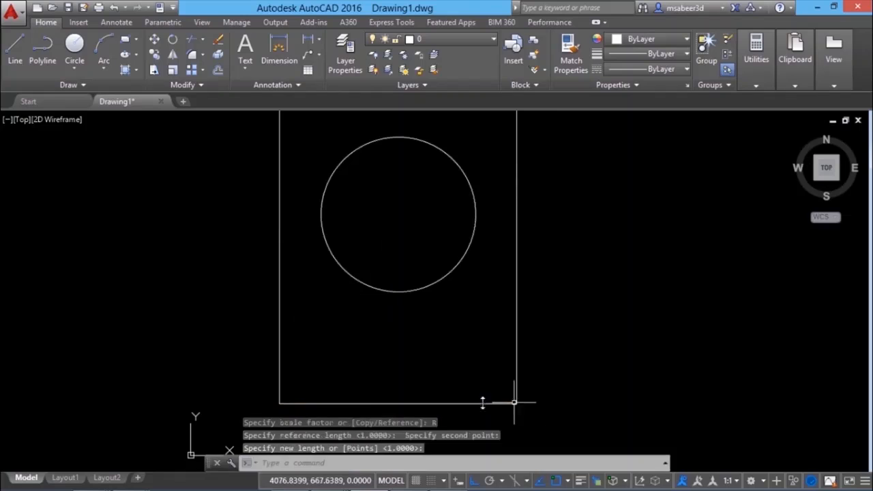
Measure the length of the scaled rectangle's bottom edge between its two lower corners.
scroll(471, 320, "down", 2)
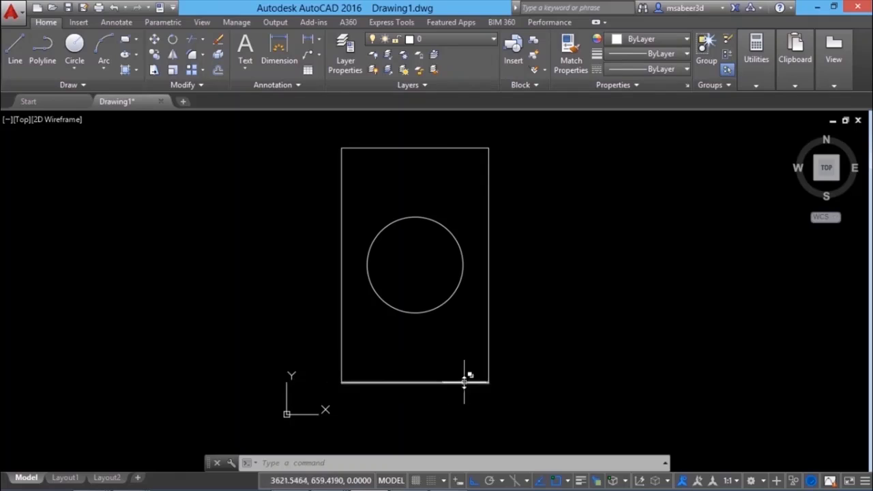
mouse_move(755, 85)
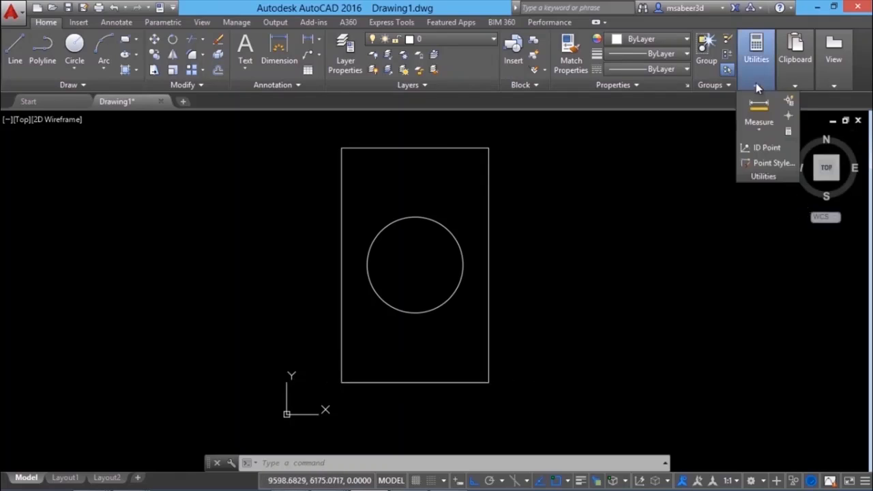
left_click(759, 126)
left_click(767, 146)
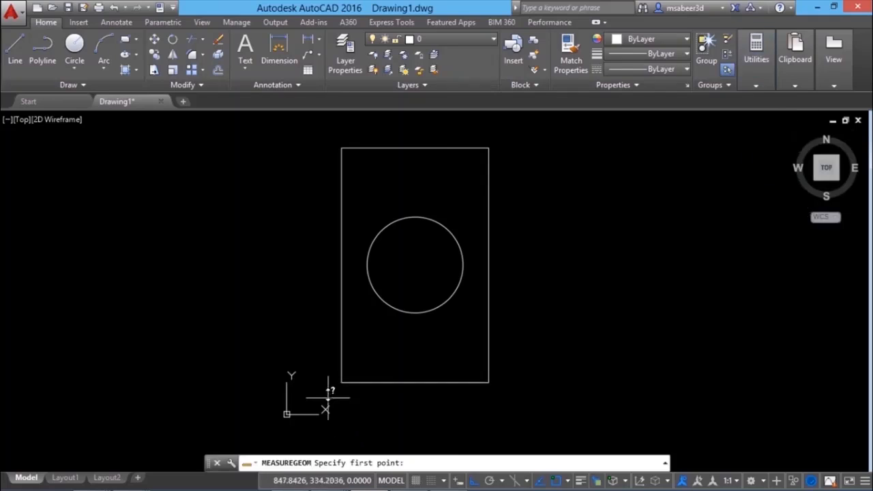
left_click(341, 383)
left_click(488, 383)
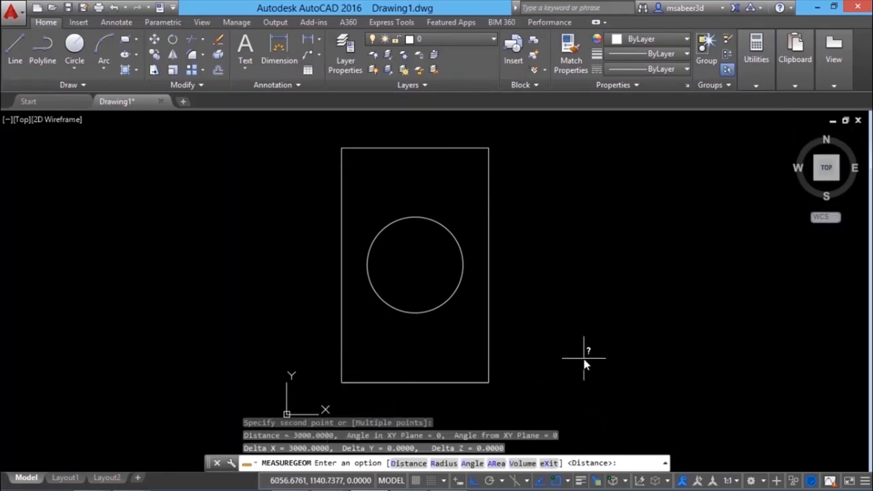
key("Escape")
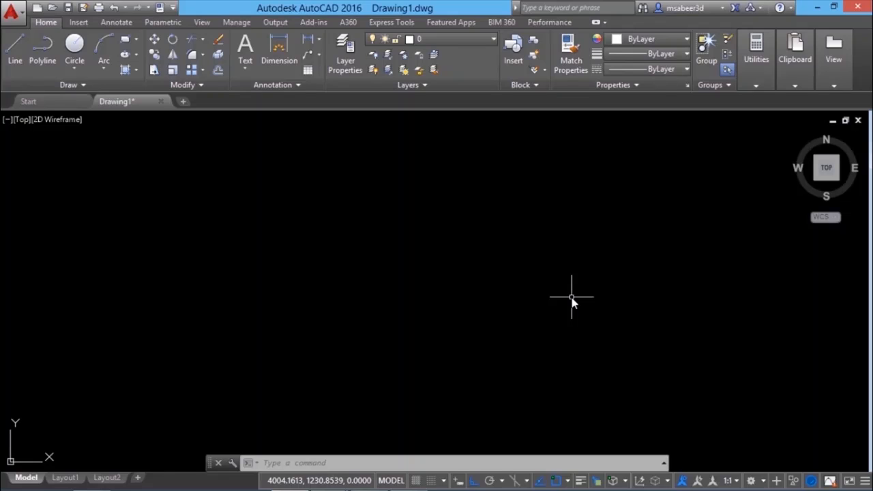
Draw a single vertical line downward in the empty drawing area with Ortho on.
left_click(15, 46)
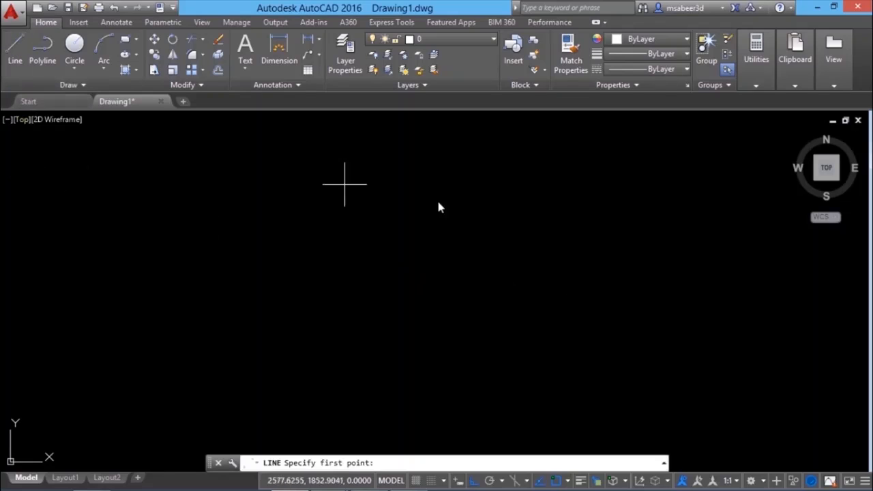
left_click(510, 196)
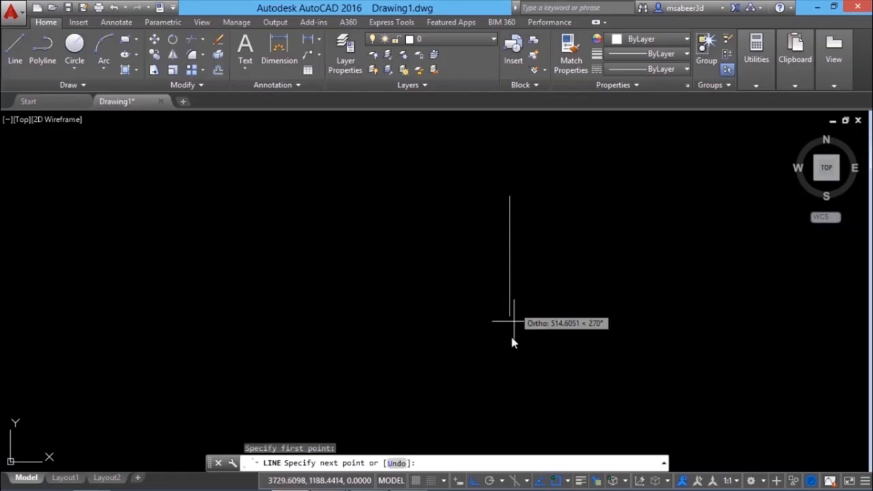
left_click(510, 360)
key("Return")
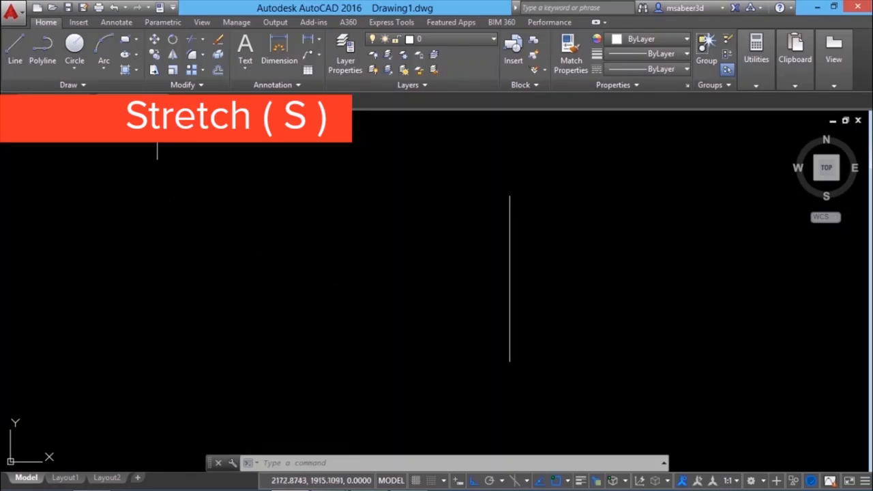
Stretch the vertical line's lower end straight down, selecting only that end with a crossing window.
left_click(155, 71)
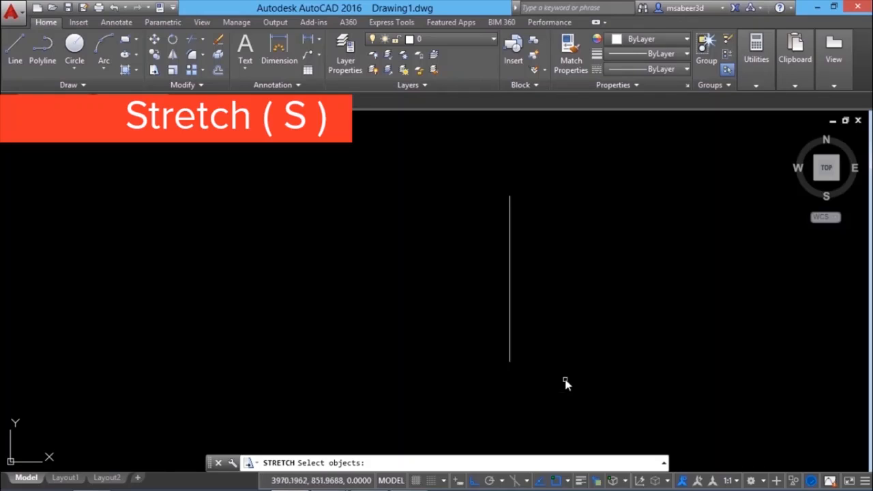
left_click(556, 402)
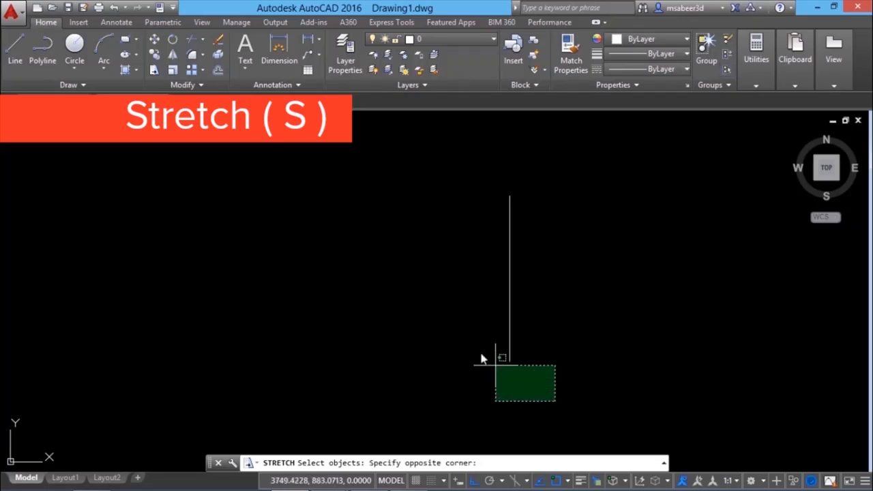
left_click(475, 291)
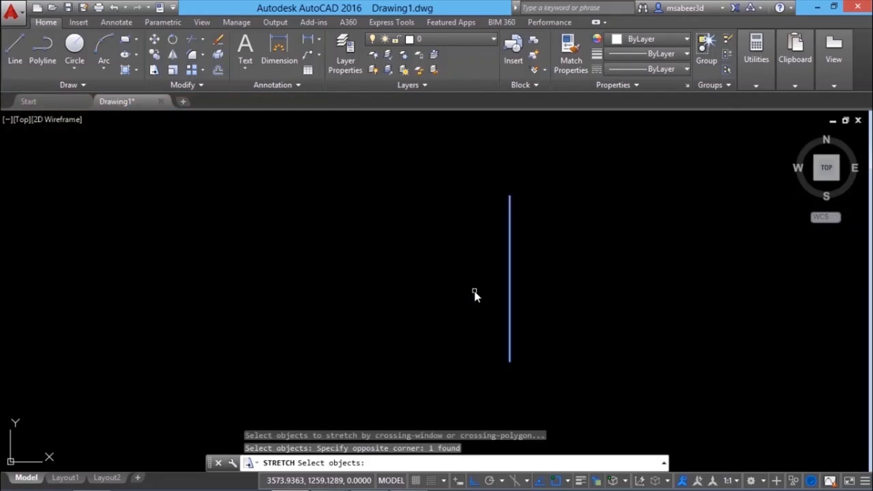
key("Return")
left_click(589, 281)
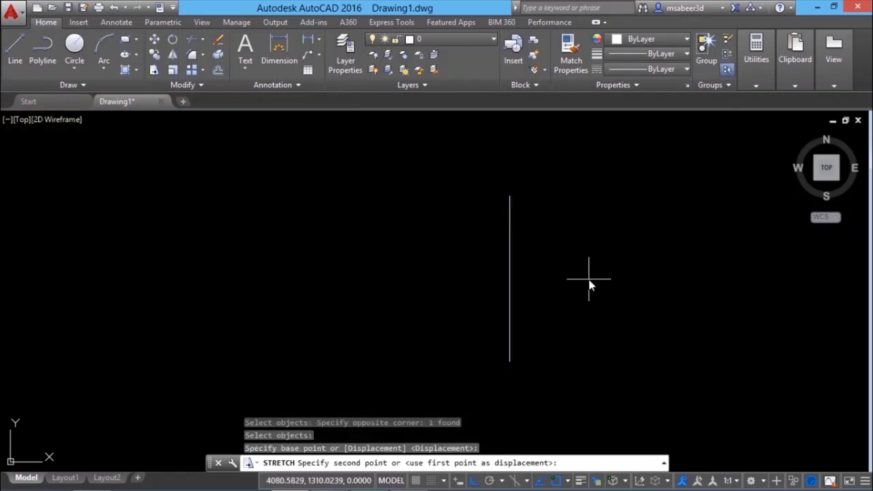
left_click(581, 356)
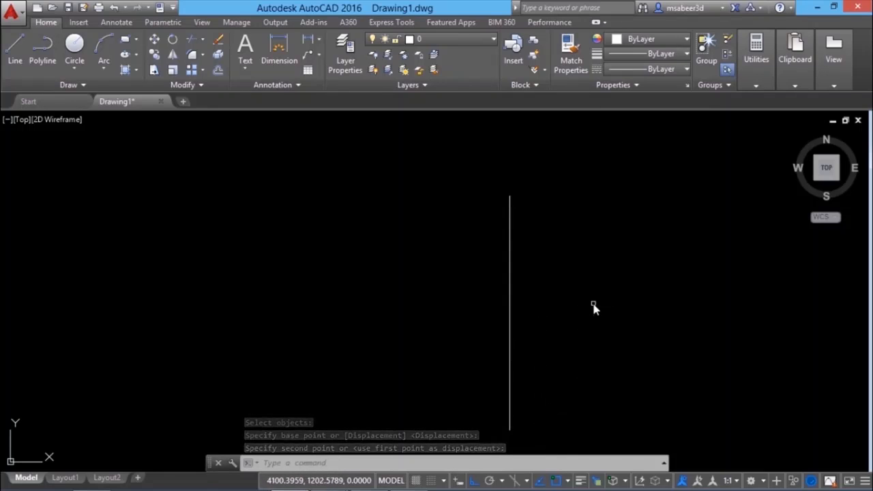
Apply Stretch to the whole vertical line, enclosing it fully in a crossing window, and shift it straight up.
key("Return")
left_click(545, 172)
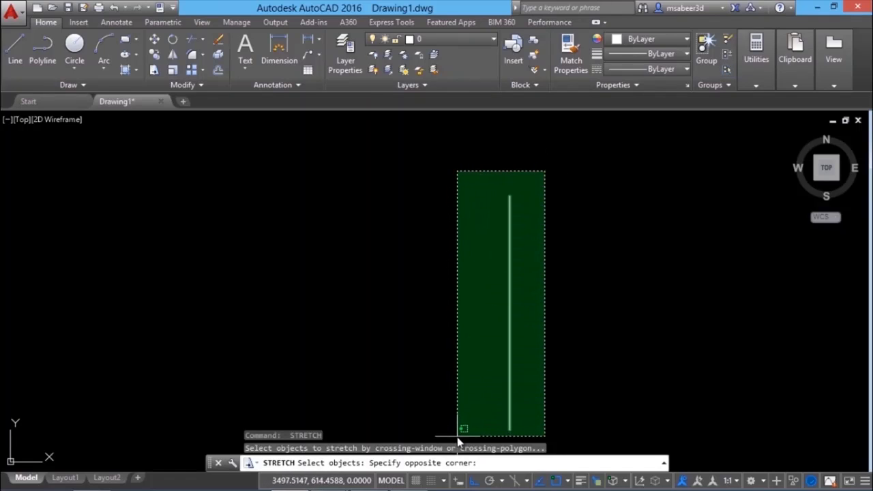
left_click(457, 442)
key("Return")
left_click(468, 375)
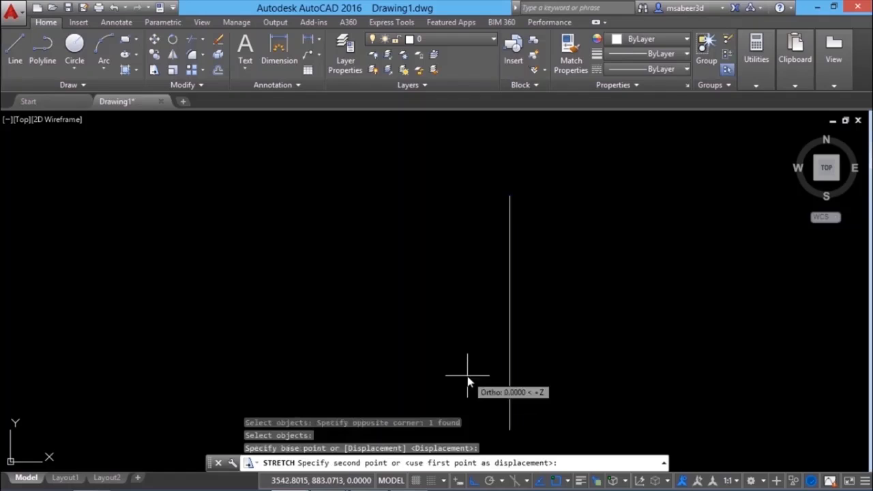
left_click(477, 303)
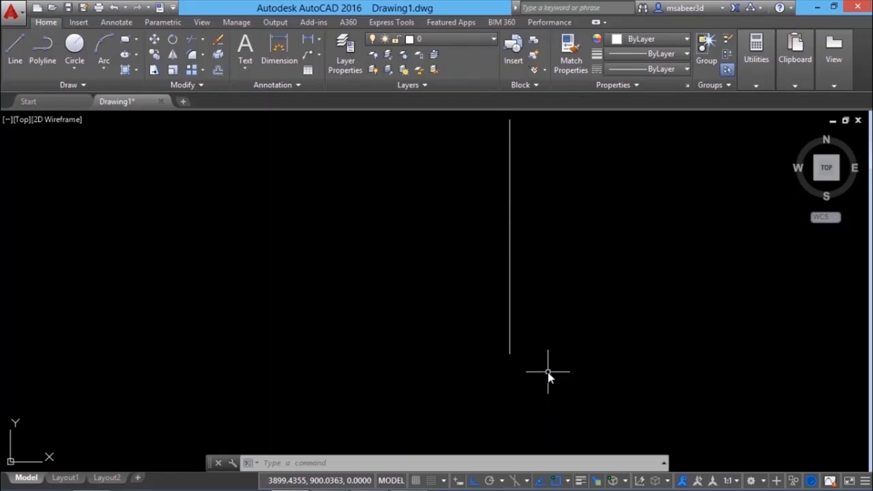
Stretch the vertical line's lower end diagonally up to the right with Ortho off, using a crossing window around that end.
type("s")
key("Return")
left_click(562, 309)
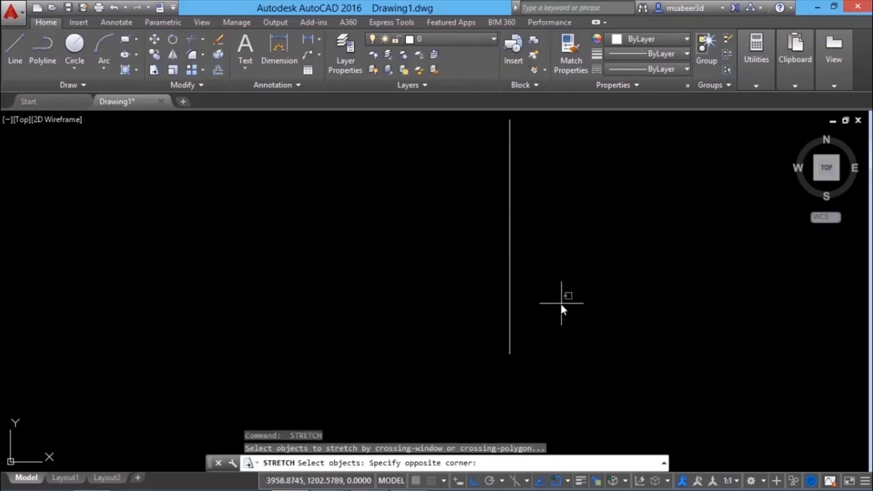
left_click(477, 380)
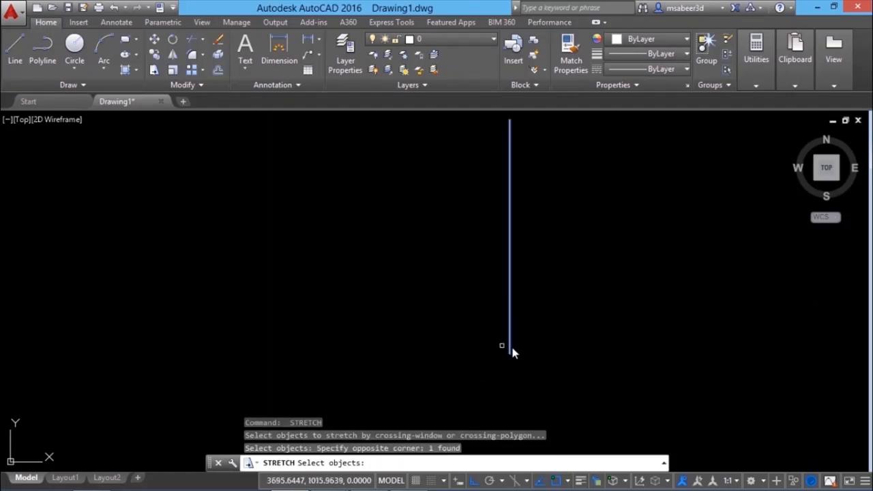
key("Return")
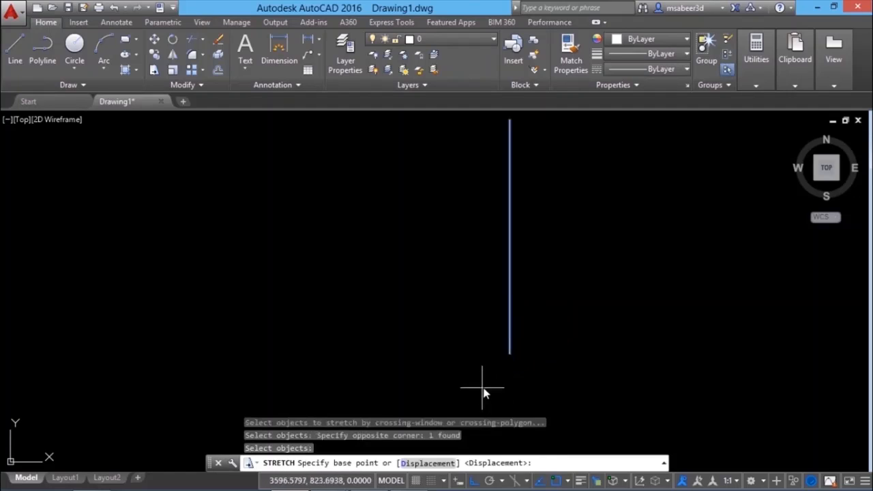
left_click(488, 382)
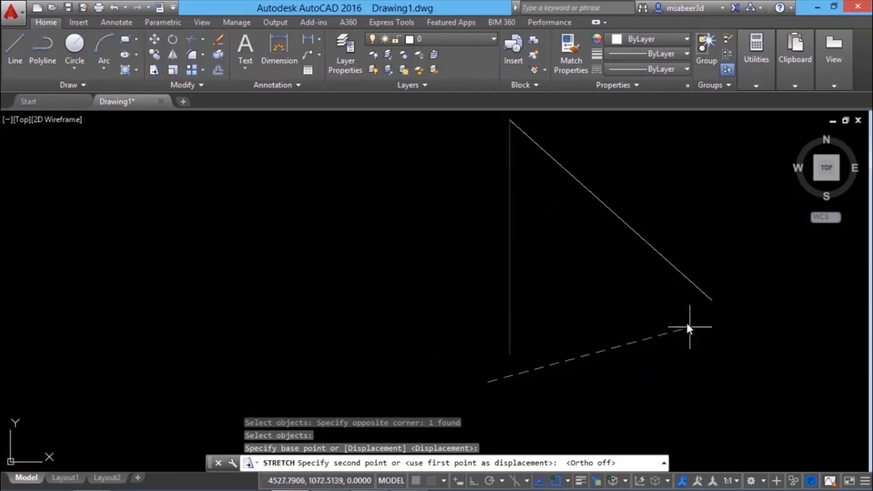
left_click(671, 302)
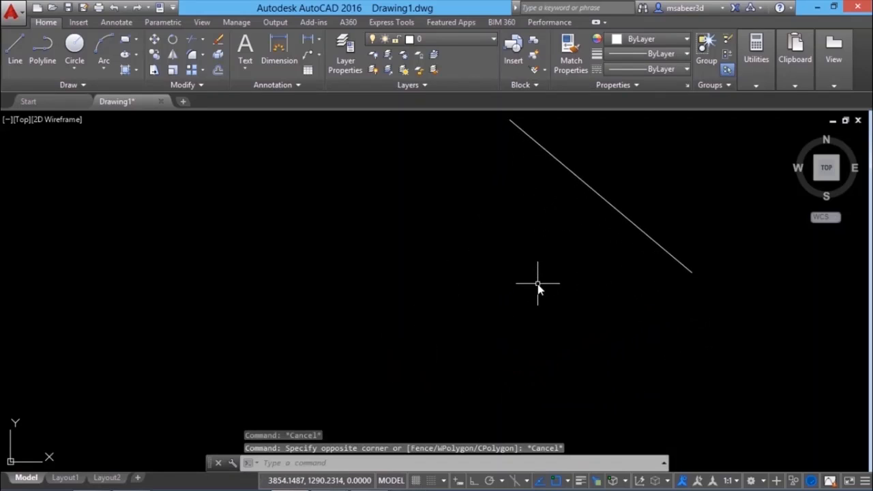
Erase the slanted line and draw a rectangle 1500 units long and 500 units wide in its place.
left_click(640, 223)
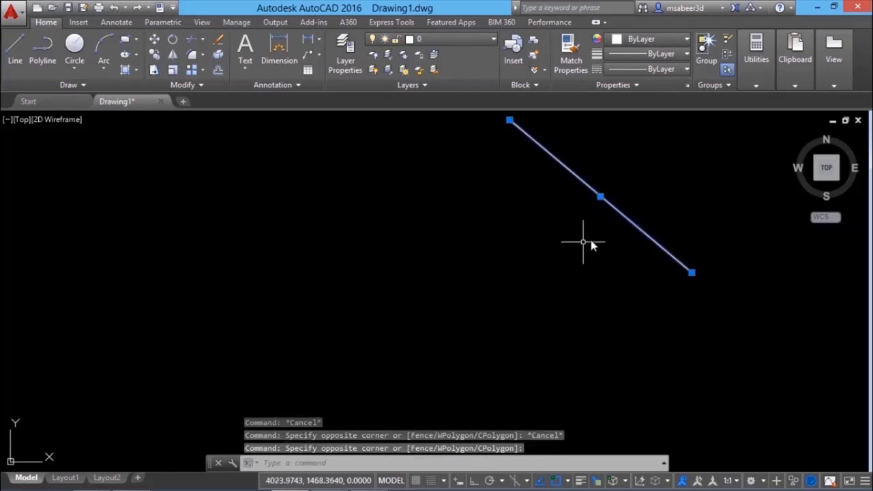
left_click(219, 41)
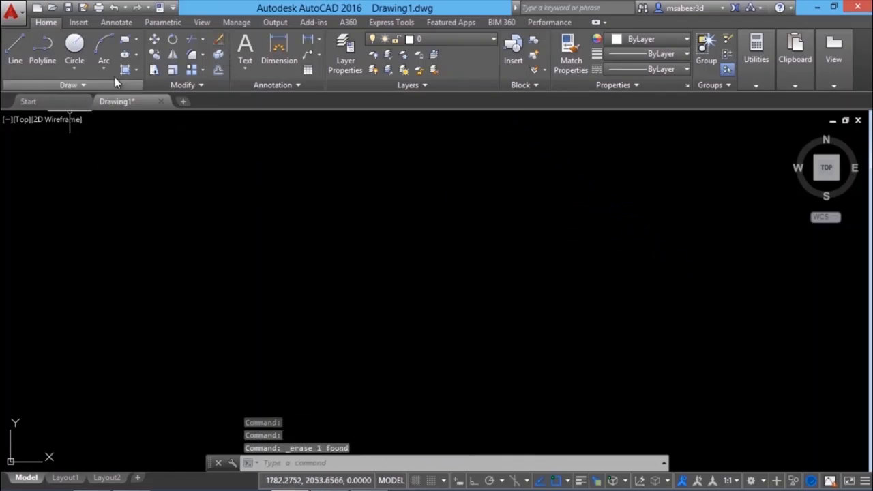
left_click(138, 40)
left_click(144, 59)
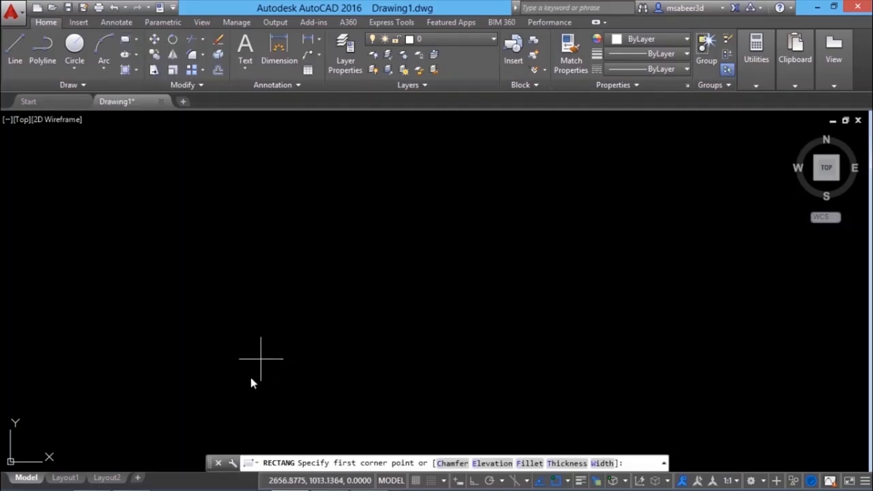
left_click(233, 380)
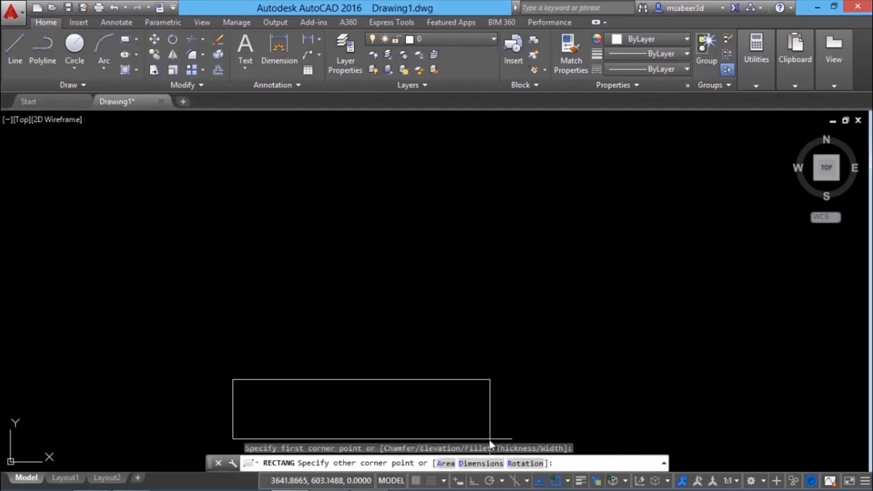
left_click(481, 464)
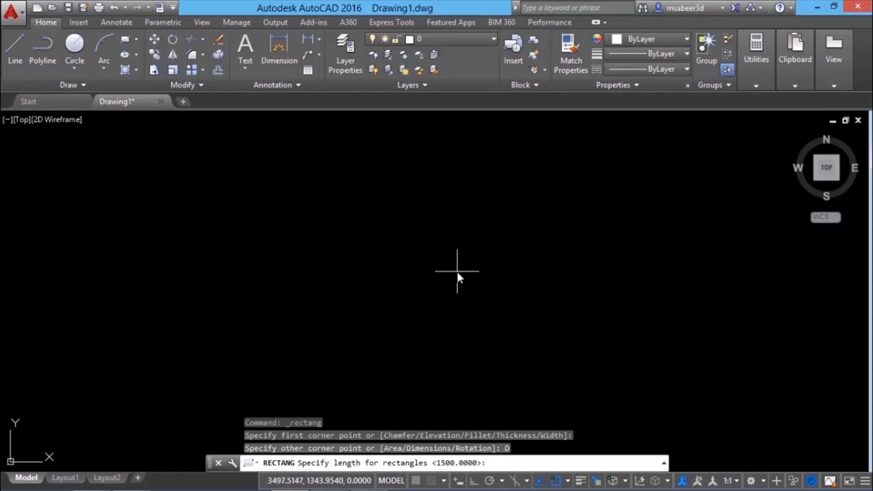
type("1500")
key("Return")
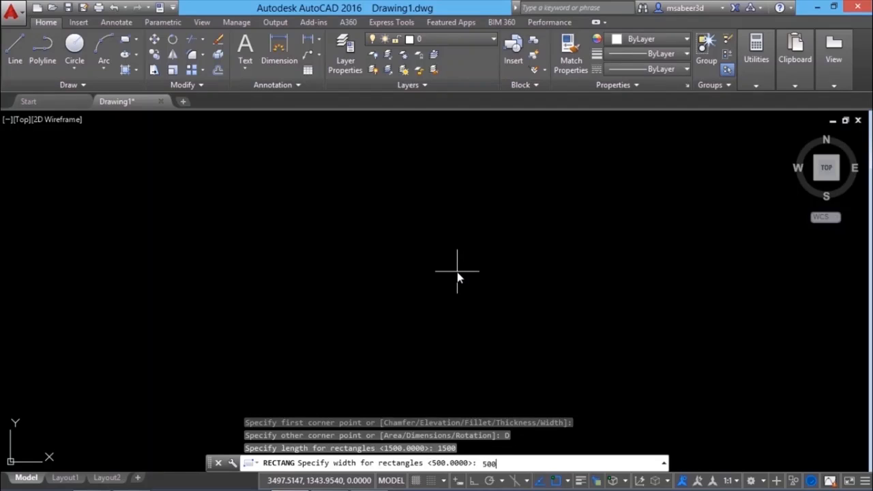
key("Return")
left_click(593, 283)
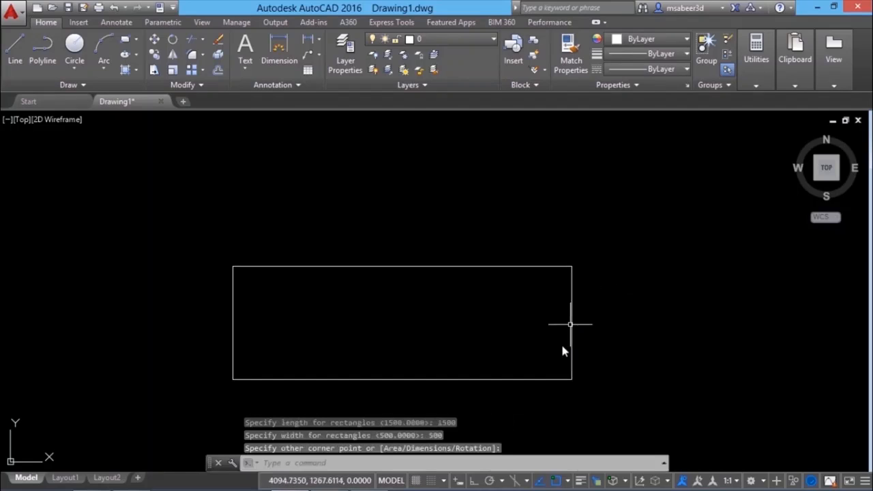
Convert the rectangle's right edge to an arc bulging outward, its midpoint 250 units straight out with Ortho on.
middle_click_drag(565, 347, 449, 311)
left_click(453, 308)
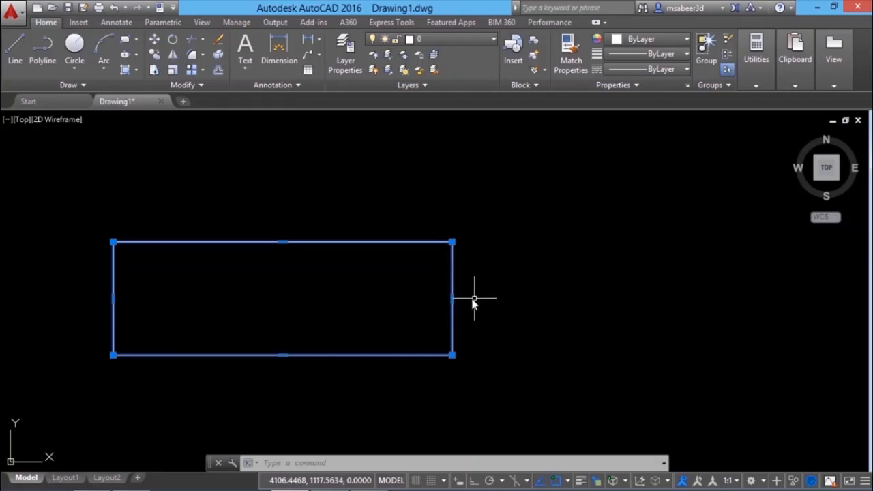
mouse_move(452, 299)
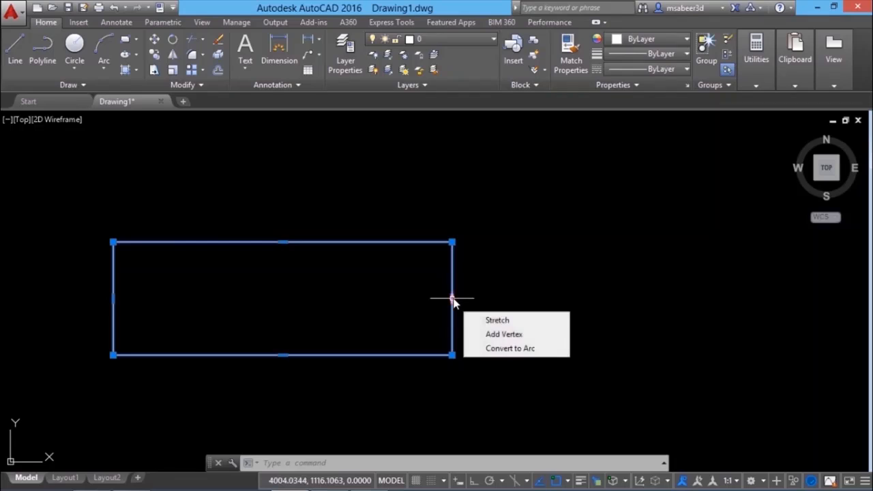
left_click(509, 348)
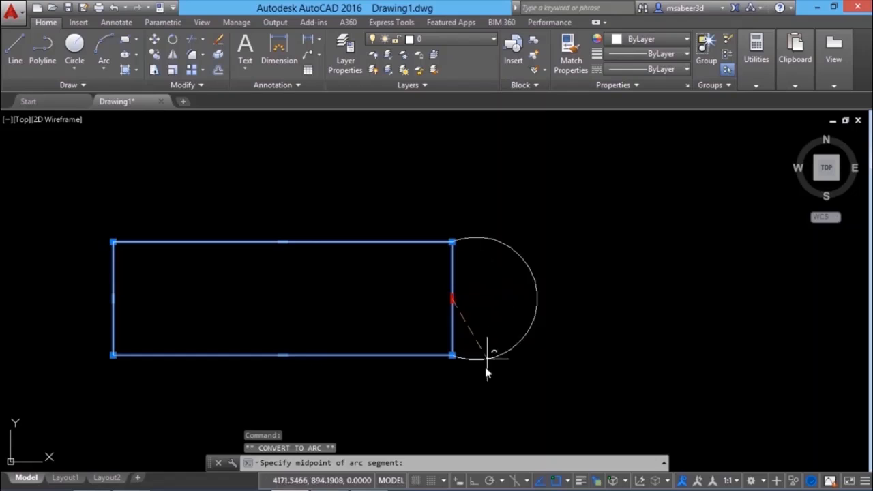
key("F8")
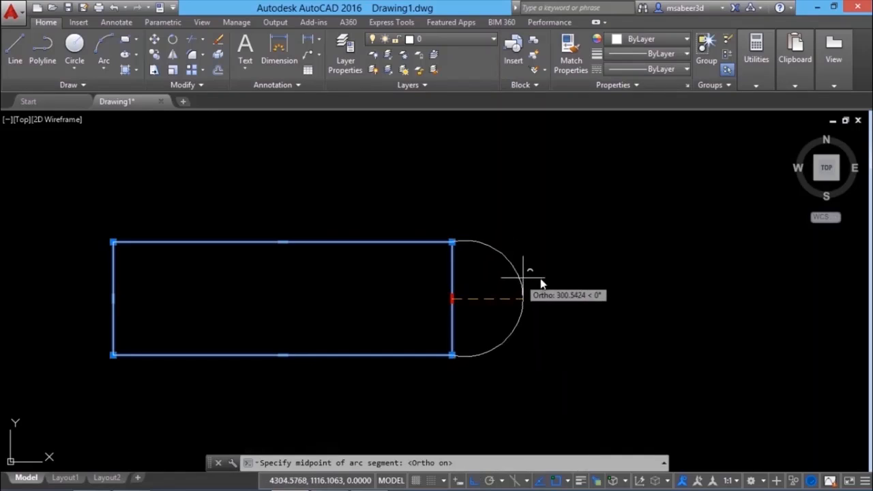
type("250")
key("Return")
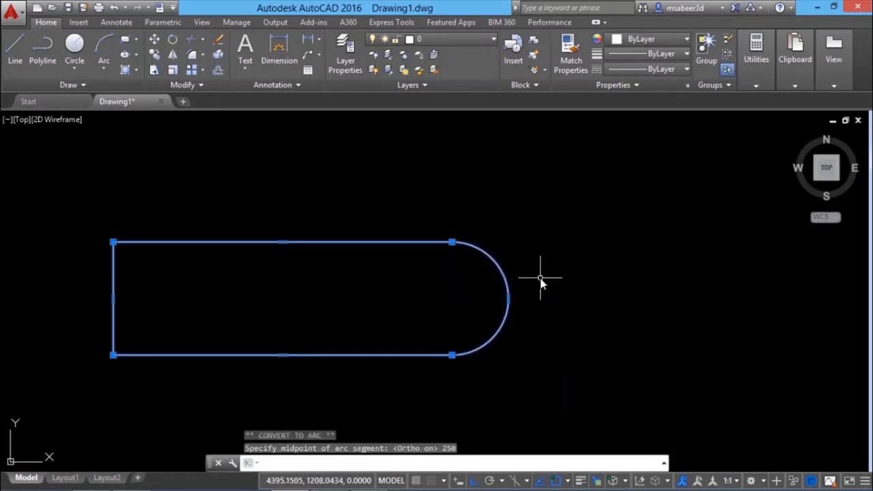
key("Escape")
Draw a circle with a radius of about 168 units centred on the rounded end's arc centre.
left_click(77, 66)
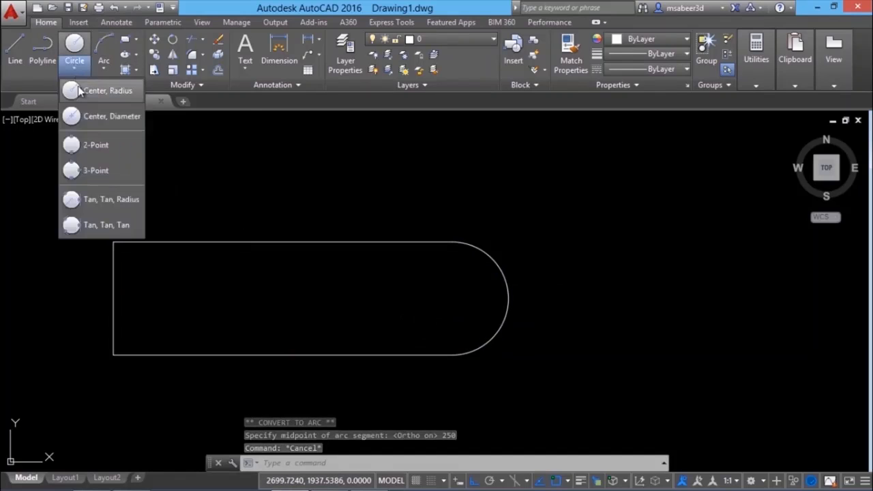
left_click(88, 92)
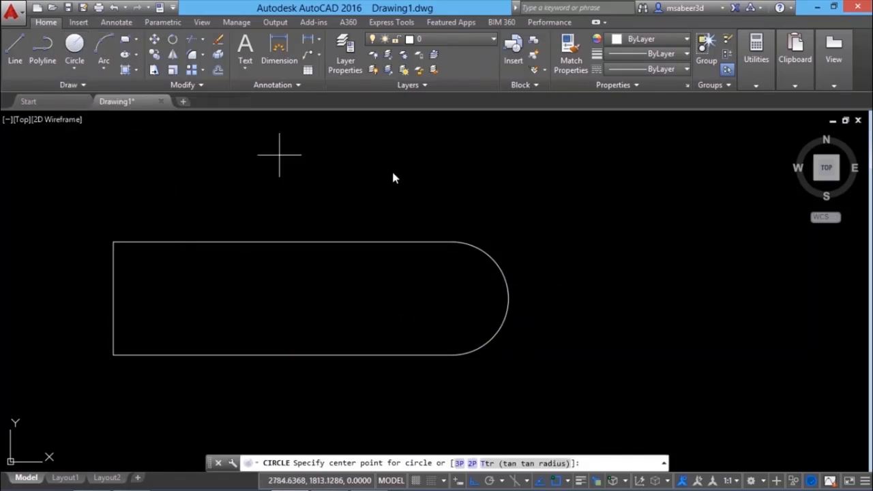
left_click(452, 298)
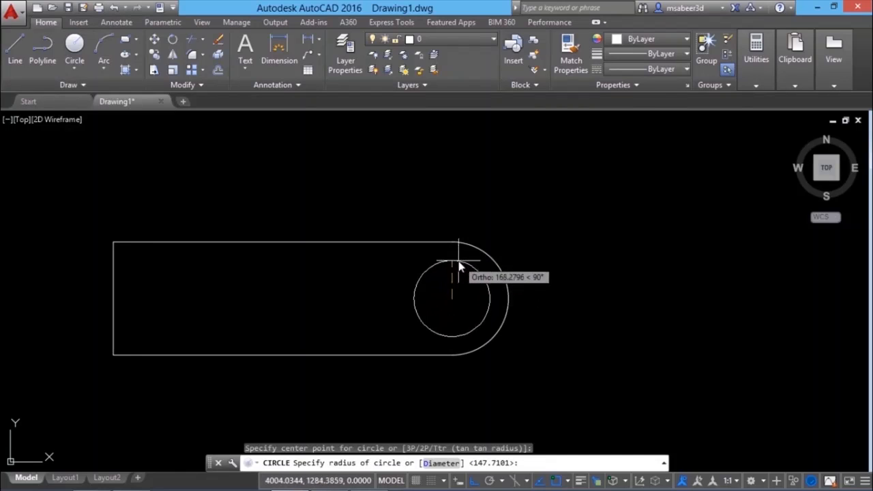
left_click(457, 261)
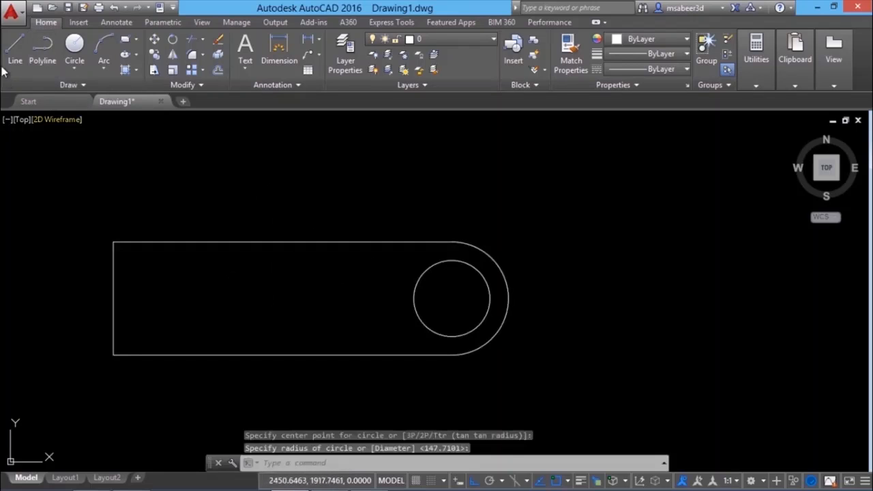
Draw a notch outline from a nearest point on the top edge: lines 150 down, 300 right and 150 up.
left_click(14, 48)
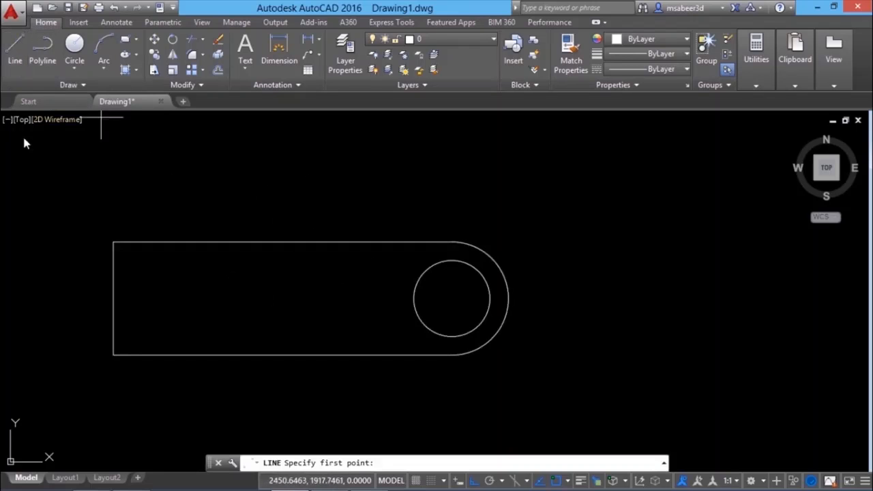
right_click(239, 163, "shift")
left_click(275, 441)
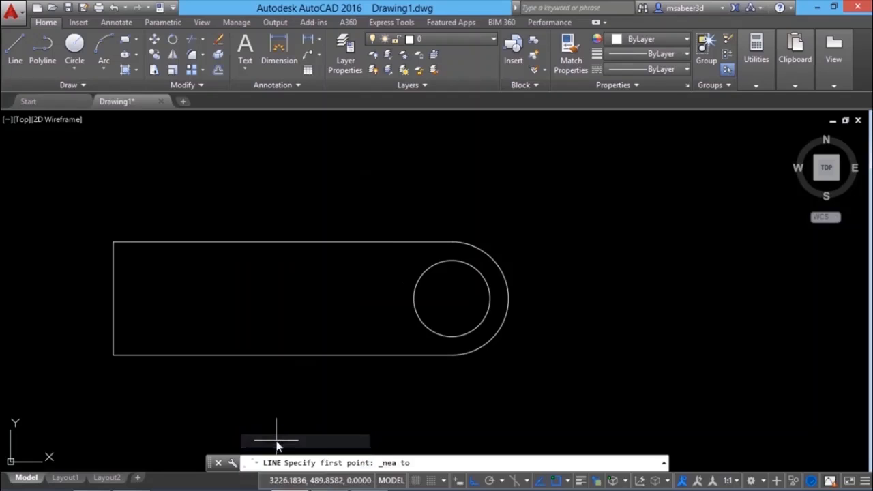
left_click(230, 243)
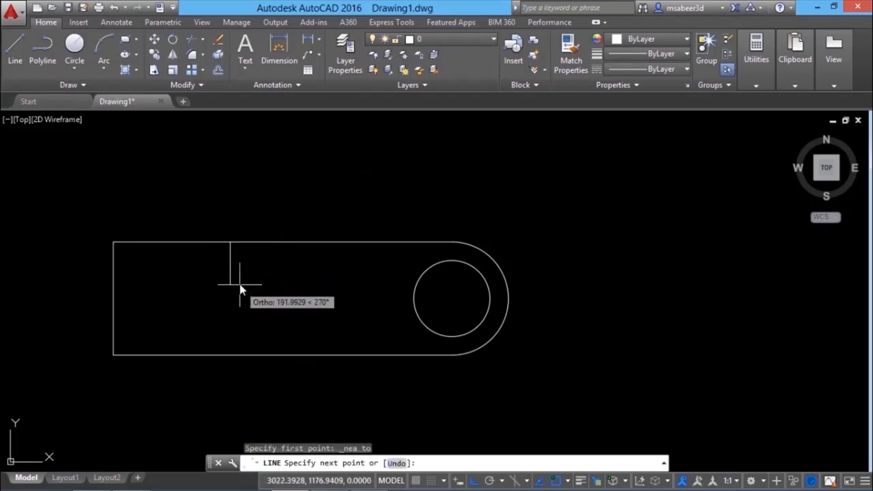
type("1")
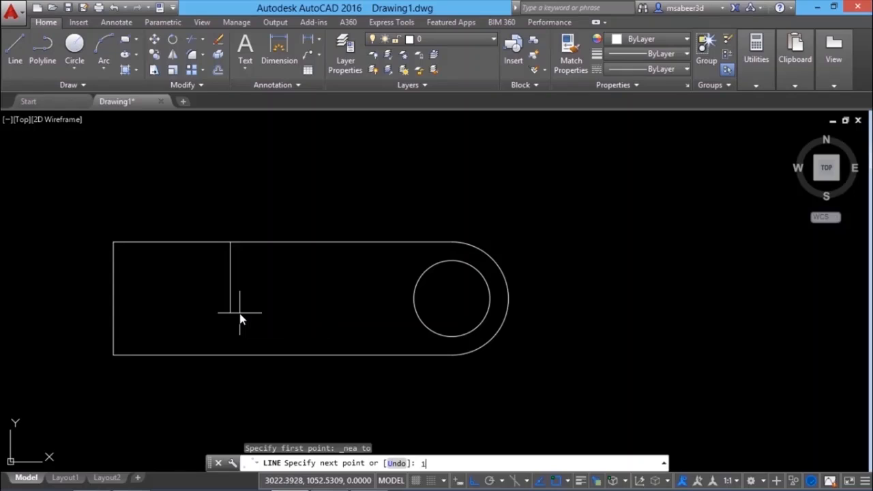
type("50")
key("Return")
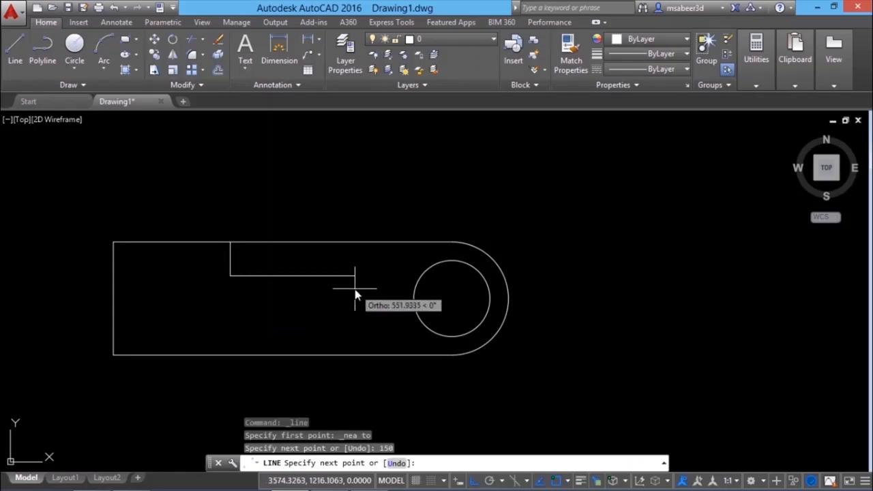
type("300")
key("Return")
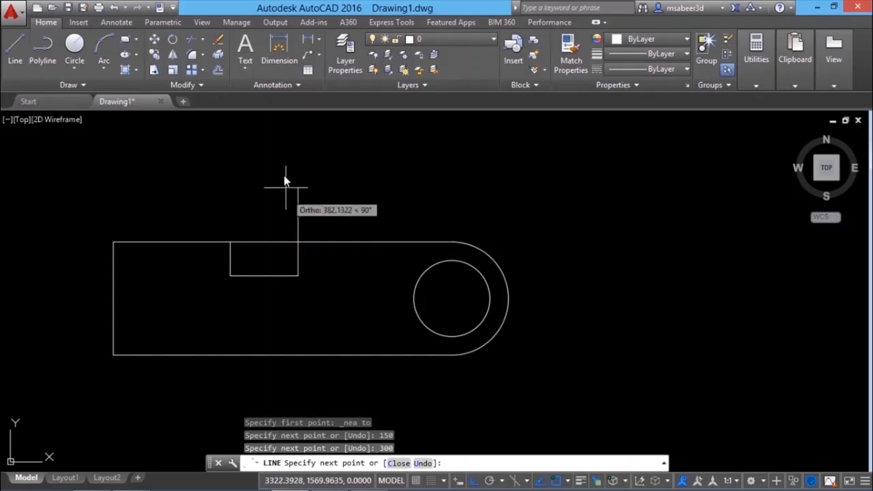
type("1")
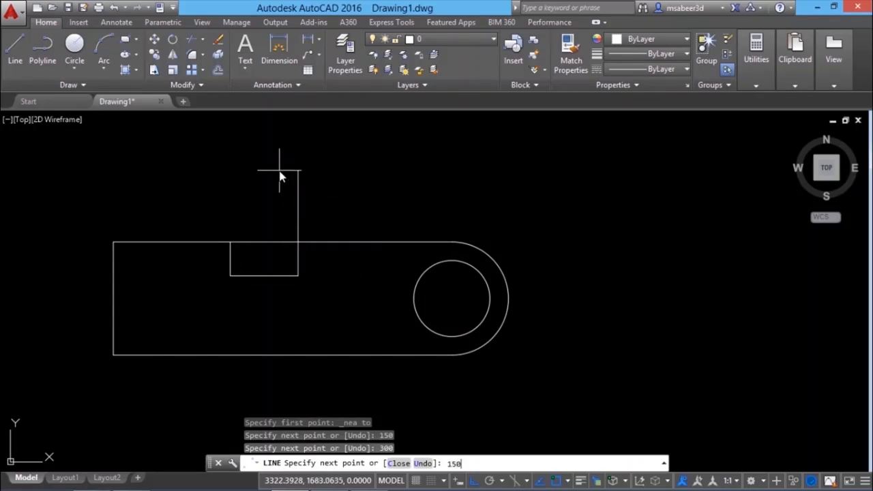
type("50")
key("Return")
key("Return")
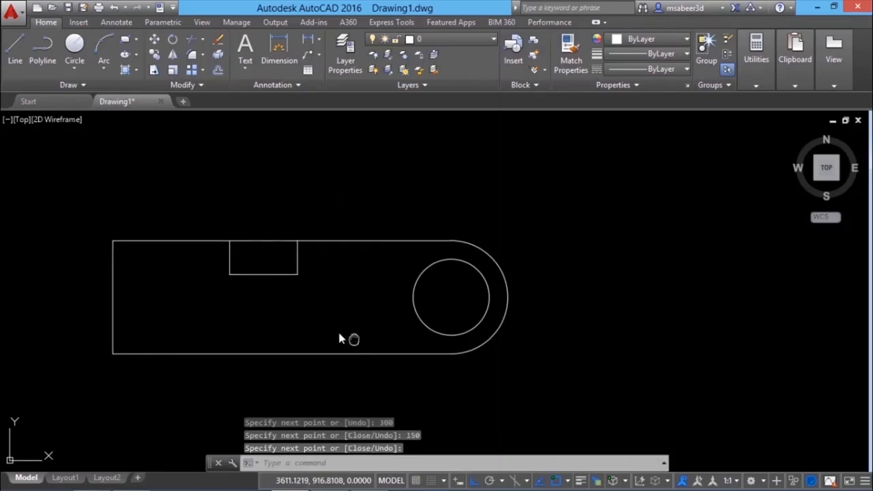
Trim away the top edge segment between the notch's two vertical lines.
middle_click_drag(355, 339, 339, 332)
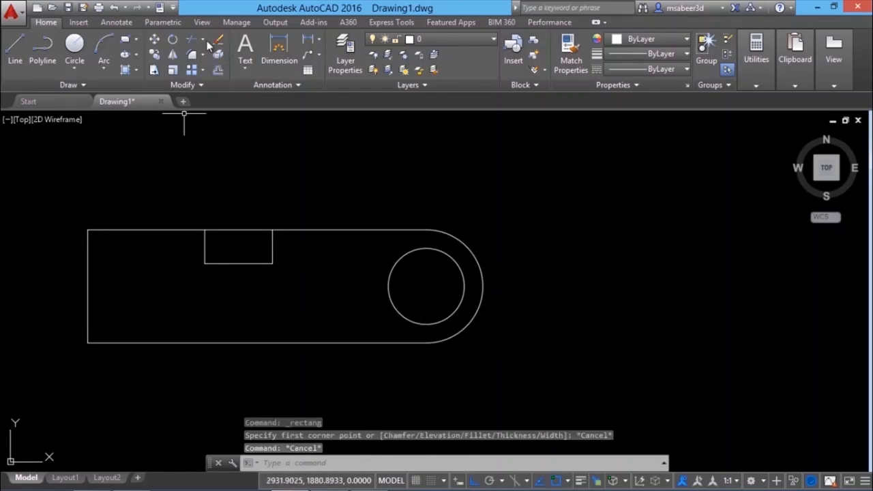
left_click(193, 39)
key("Return")
left_click(247, 231)
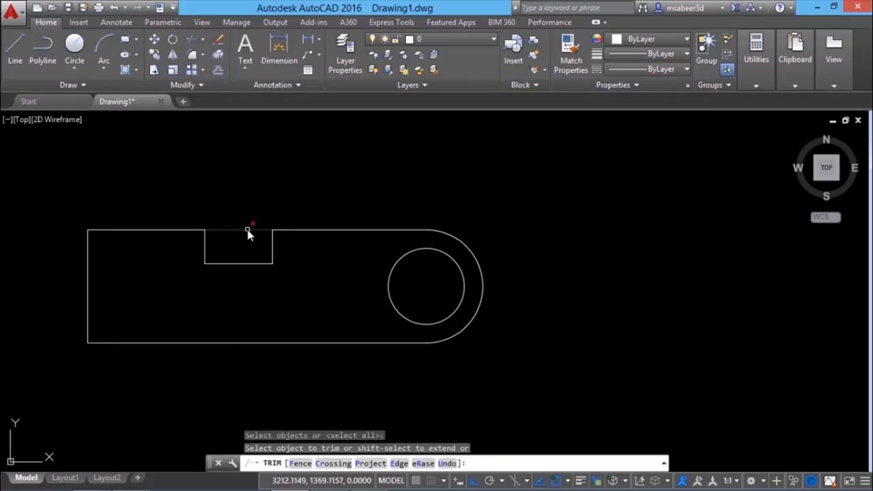
key("Escape")
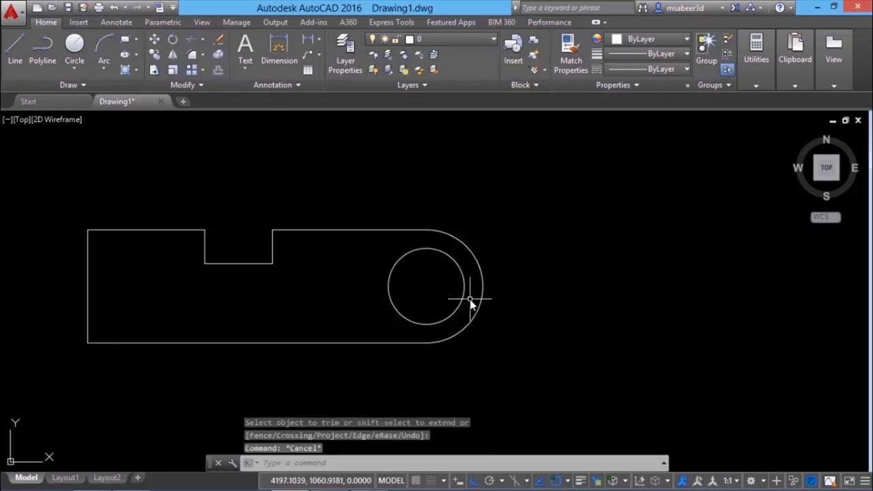
Stretch the rounded end together with the circle 1000 units to the right, using a crossing window around that end.
left_click(154, 70)
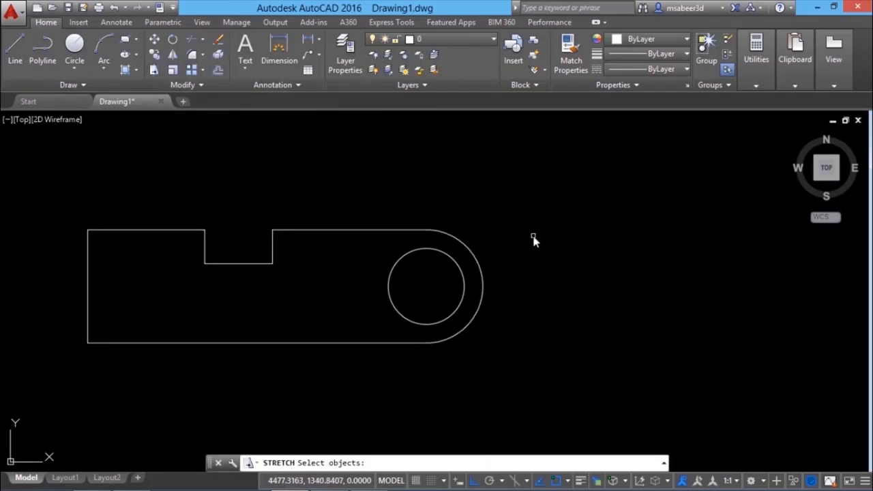
left_click(531, 188)
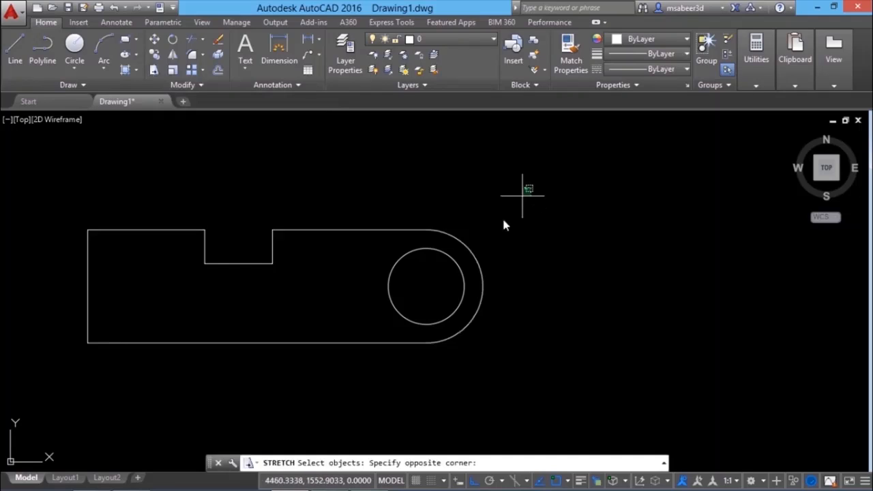
left_click(353, 388)
key("Return")
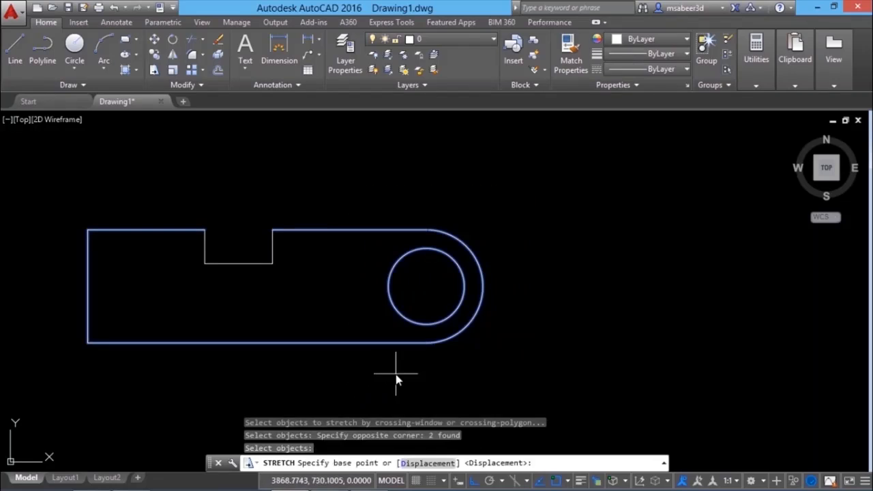
left_click(401, 368)
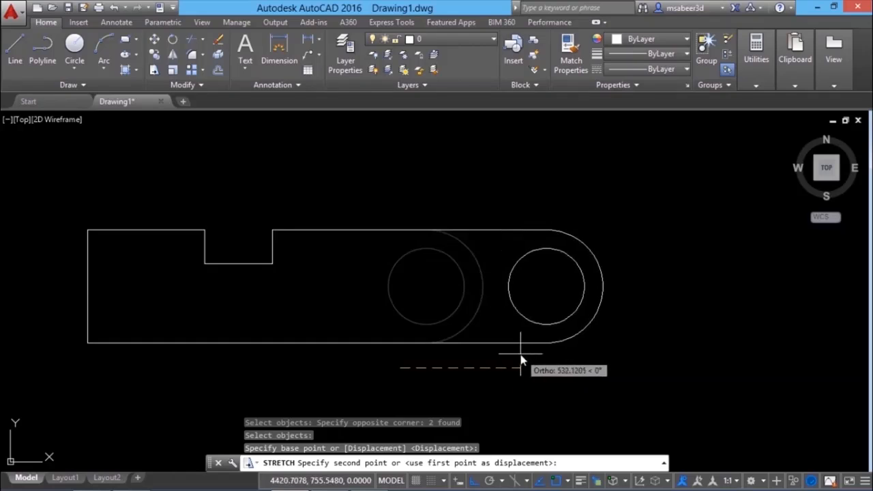
type("300")
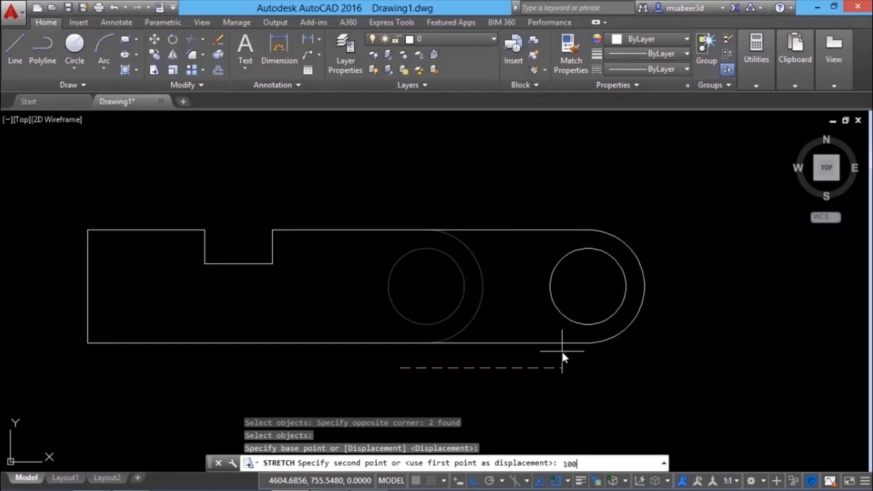
key("Return")
Stretch the notch's right side about 382 units to the right, enclosing only that side in a crossing window.
key("Return")
left_click(309, 191)
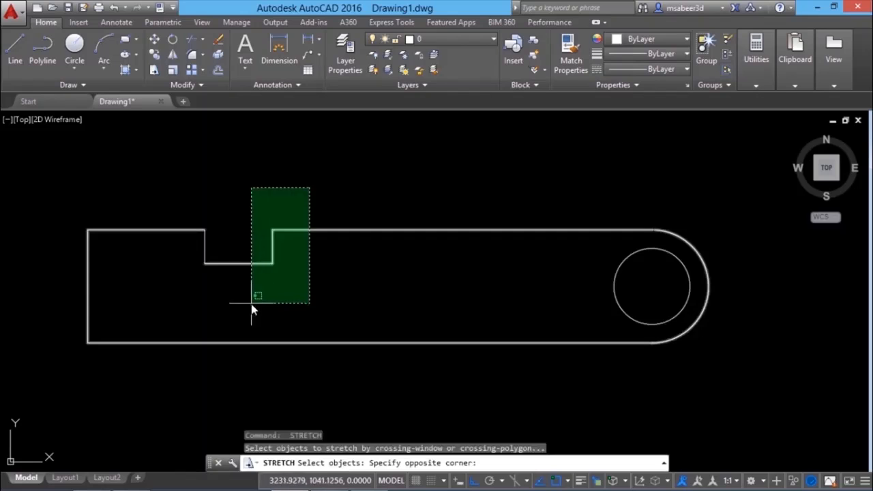
left_click(254, 296)
key("Return")
left_click(260, 304)
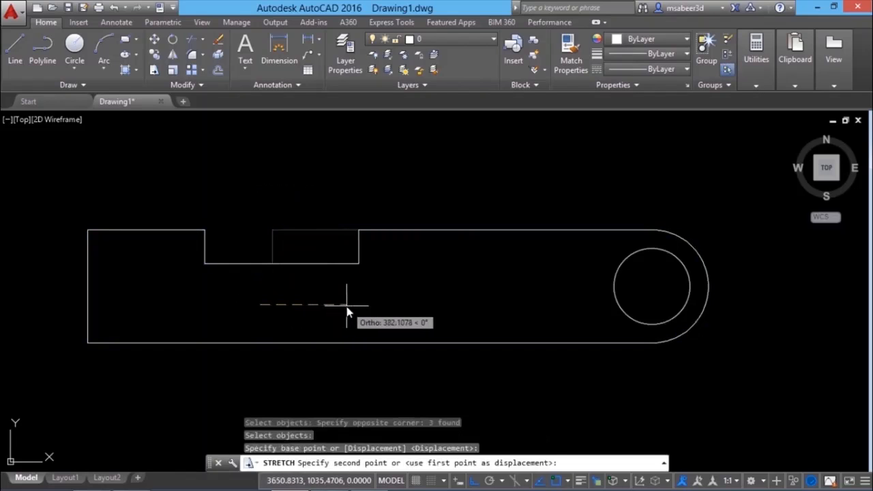
left_click(348, 300)
Stretch the notch's bottom edge straight down to deepen it, using a crossing window over both lower corners.
key("Return")
left_click(400, 250)
left_click(145, 291)
key("Return")
left_click(372, 198)
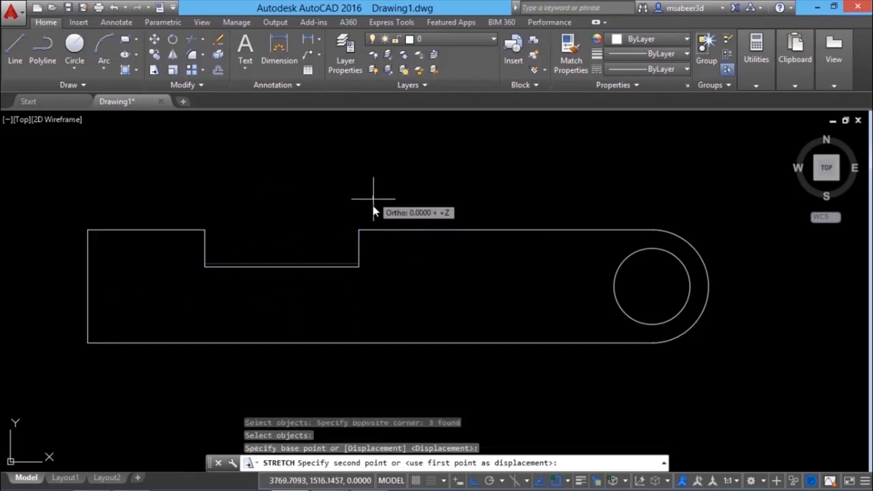
left_click(373, 218)
Stretch the notch's left side to the right to narrow the notch, using a crossing window around that side.
key("Return")
left_click(213, 194)
left_click(190, 299)
key("Return")
left_click(226, 181)
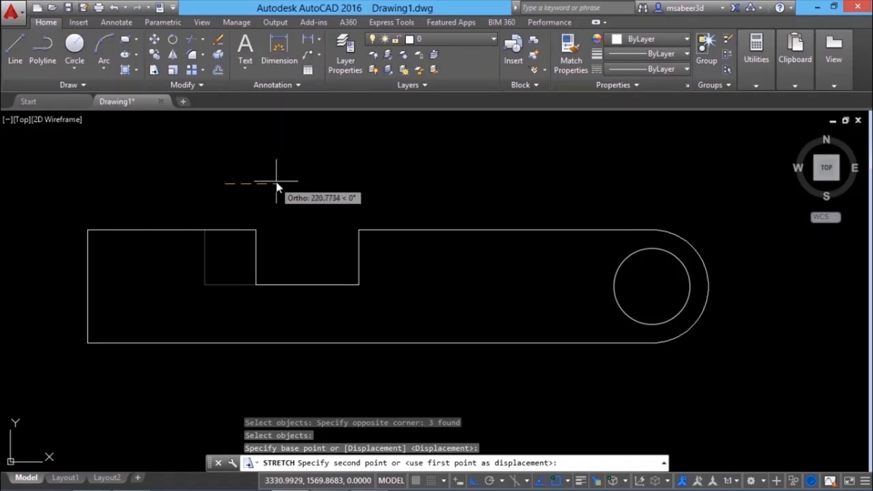
key("Escape")
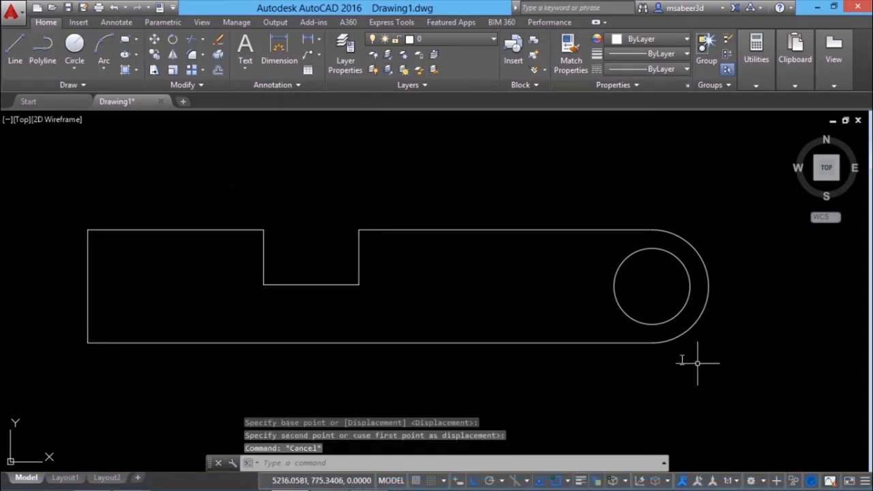
Apply Stretch to the circle with a crossing window over part of it and shift it from its centre horizontally toward the notch.
key("Return")
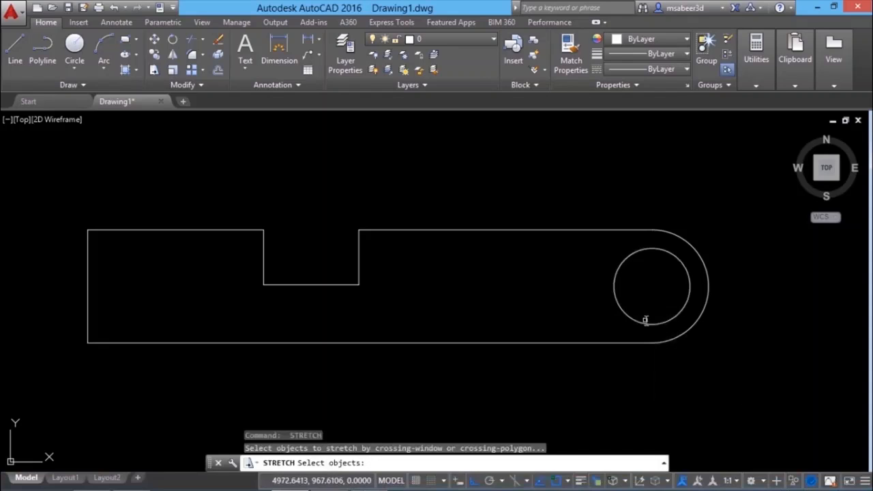
left_click(655, 241)
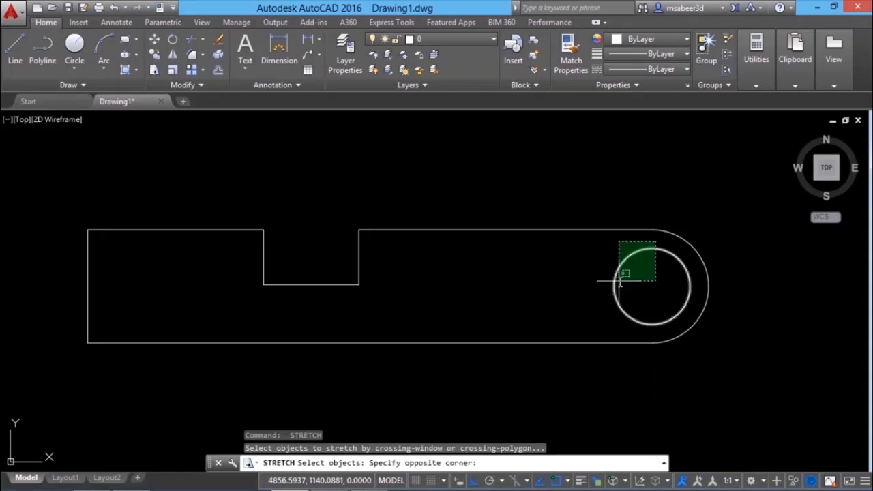
left_click(585, 326)
key("Return")
left_click(652, 290)
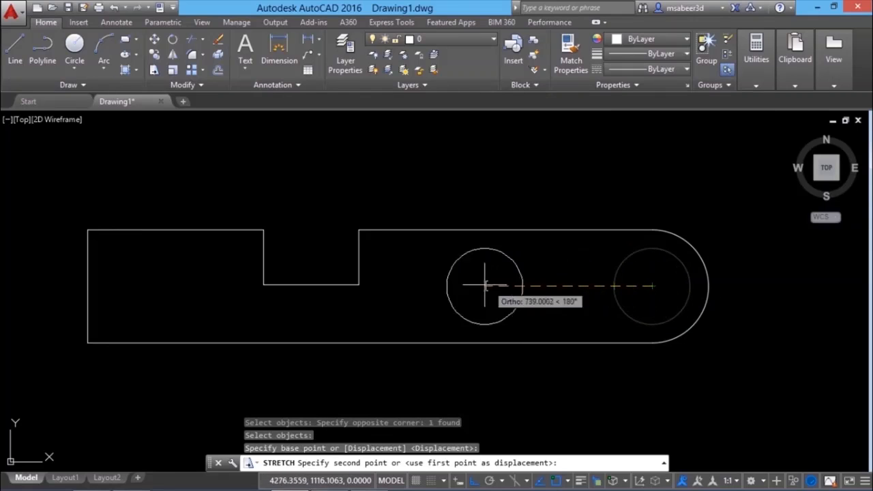
left_click(513, 287)
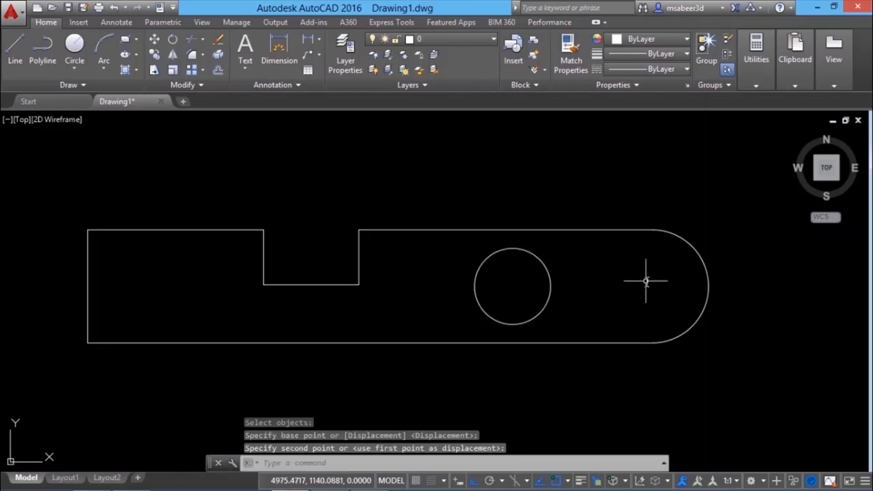